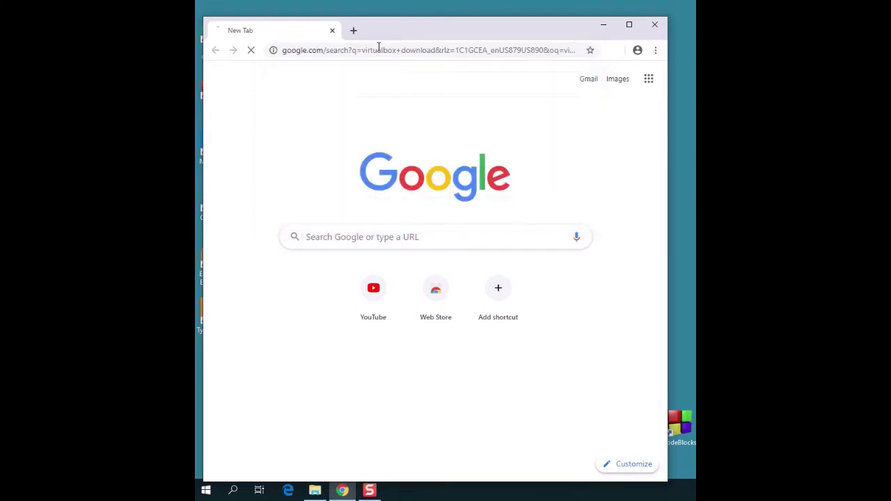
Step: From virtualbox.org's downloads page, download the VirtualBox 6.1.4 Windows hosts installer, set to open when done
left_click(402, 340)
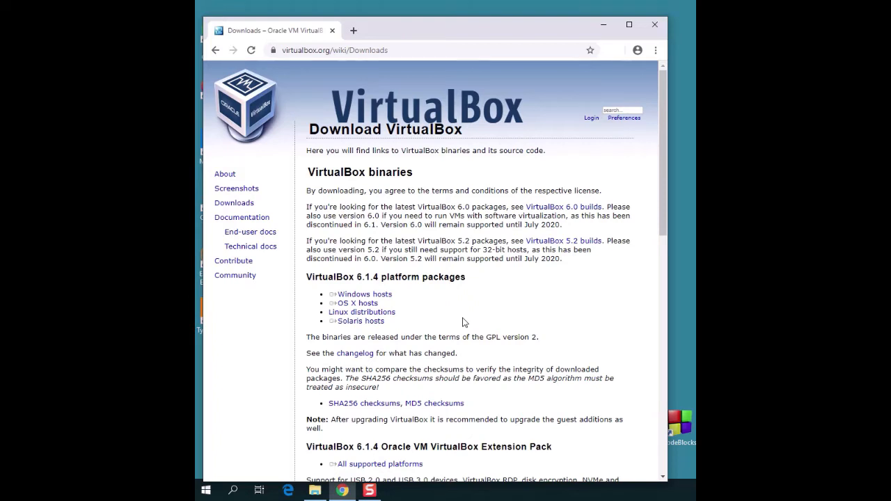
triple_click(391, 297)
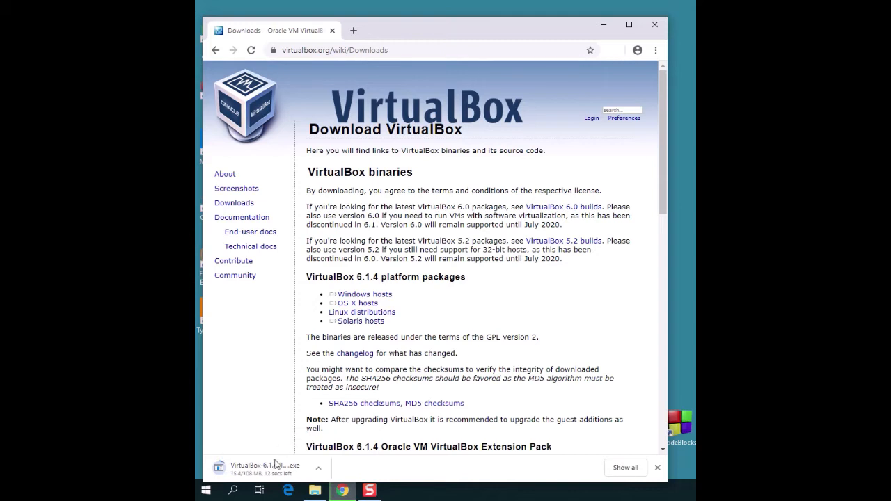
left_click(319, 470)
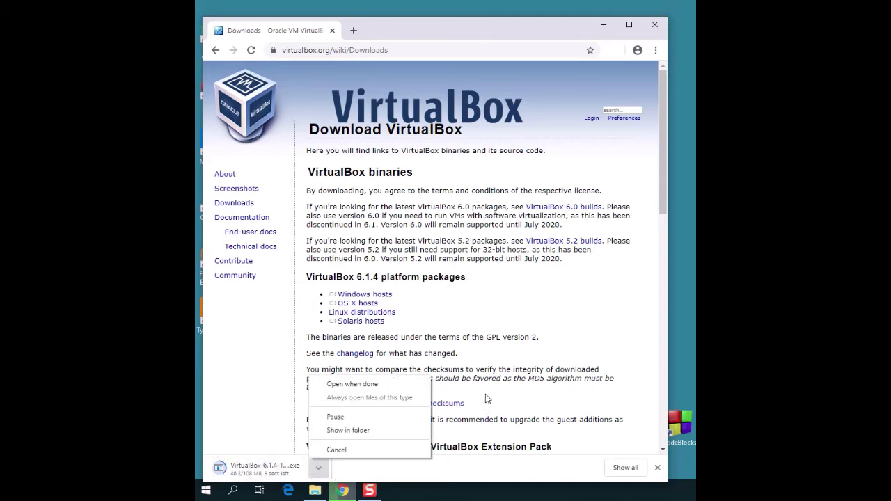
left_click(274, 467)
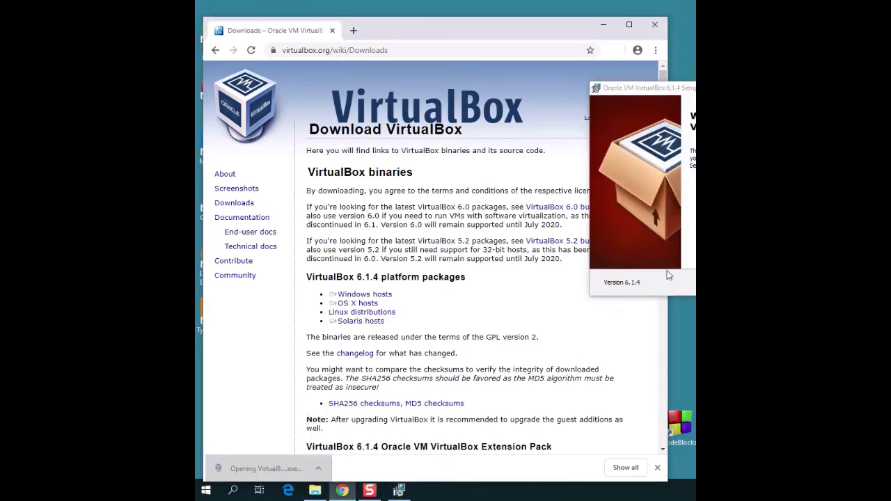
Step: Accept the default features and shortcuts, confirm the network warning, and start installing VirtualBox
left_click_drag(572, 89, 560, 86)
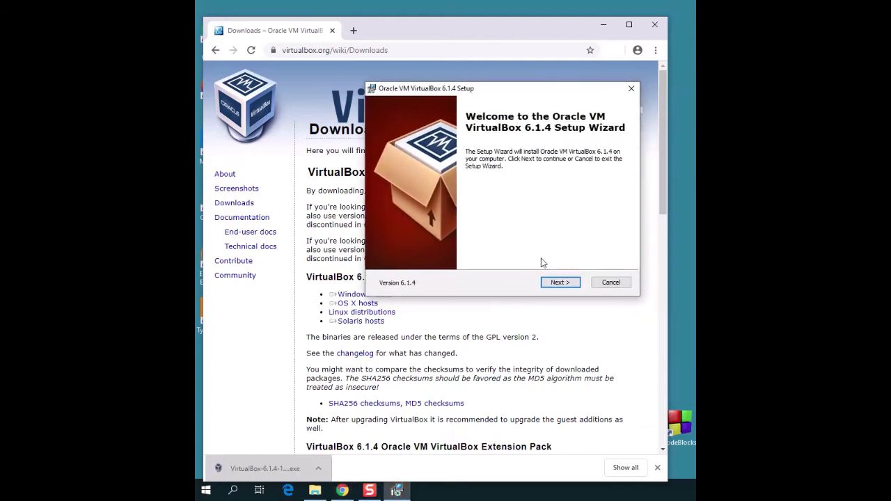
left_click(559, 283)
left_click(559, 282)
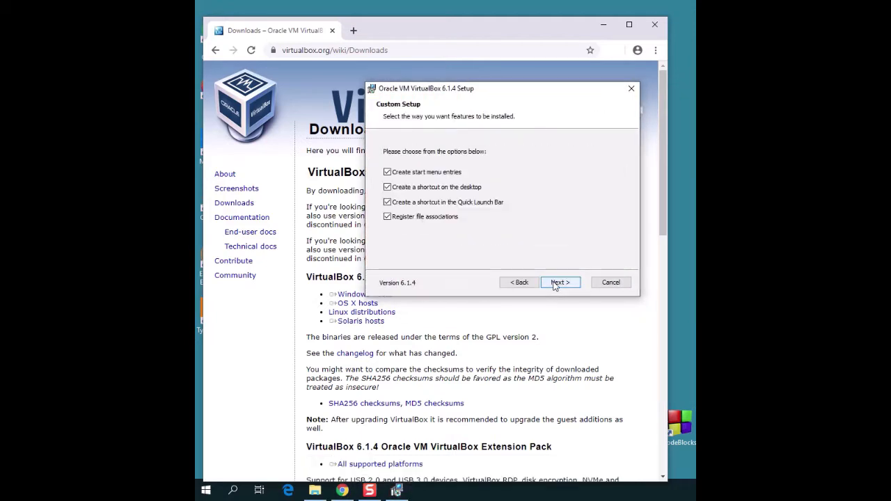
left_click(559, 283)
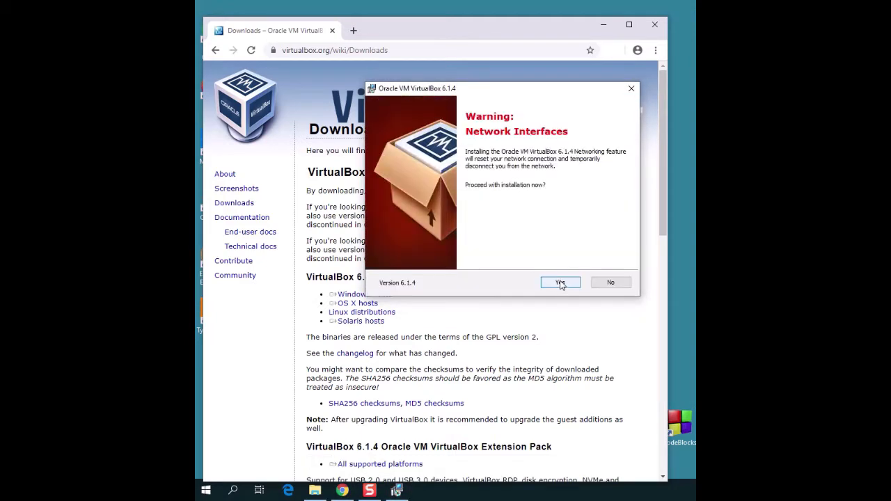
left_click(562, 283)
left_click(563, 283)
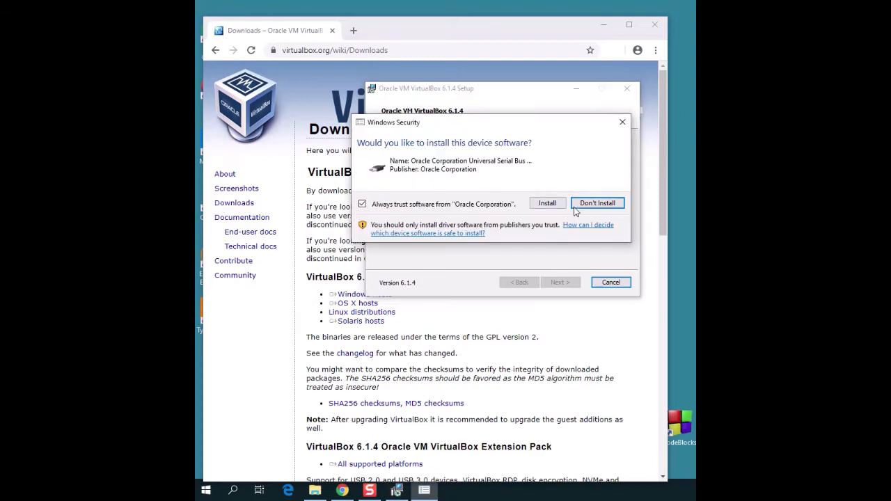
Step: Allow the Oracle USB driver, finish setup to launch VirtualBox, and minimize Chrome
left_click(548, 204)
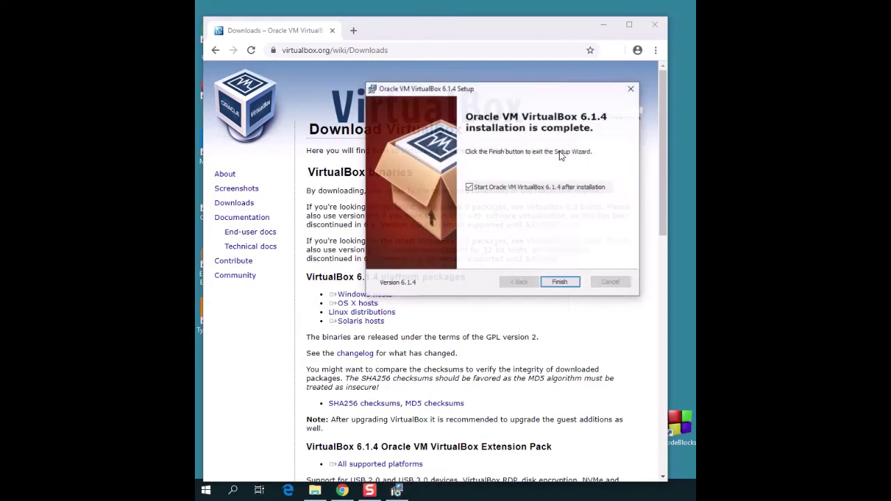
left_click(564, 282)
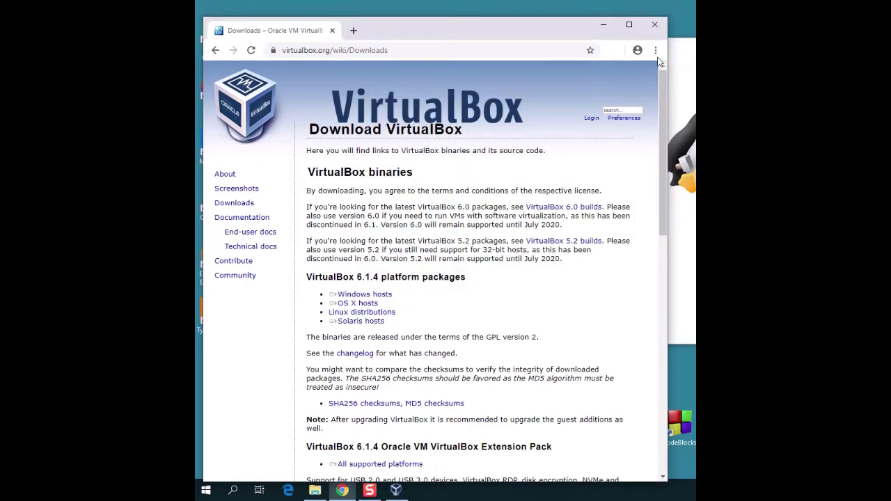
left_click(605, 28)
Step: Move and narrow the VirtualBox Manager window so it fits fully on screen
left_click_drag(604, 53, 560, 44)
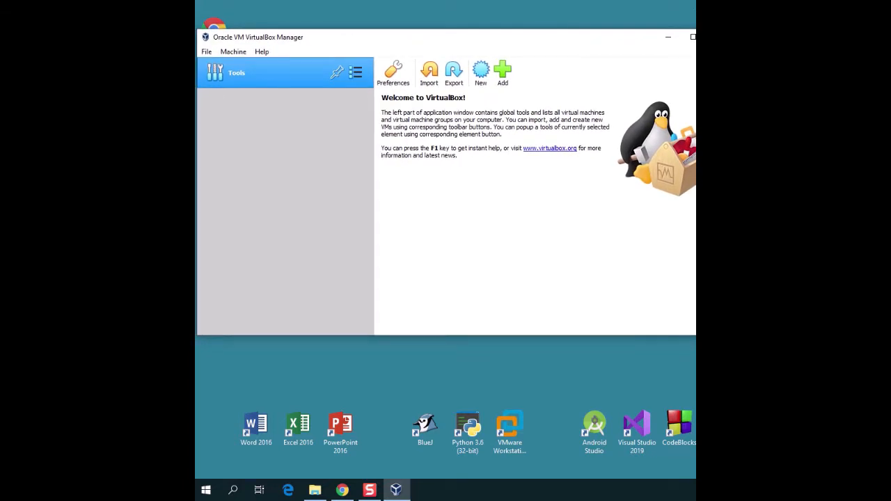
left_click_drag(732, 113, 692, 114)
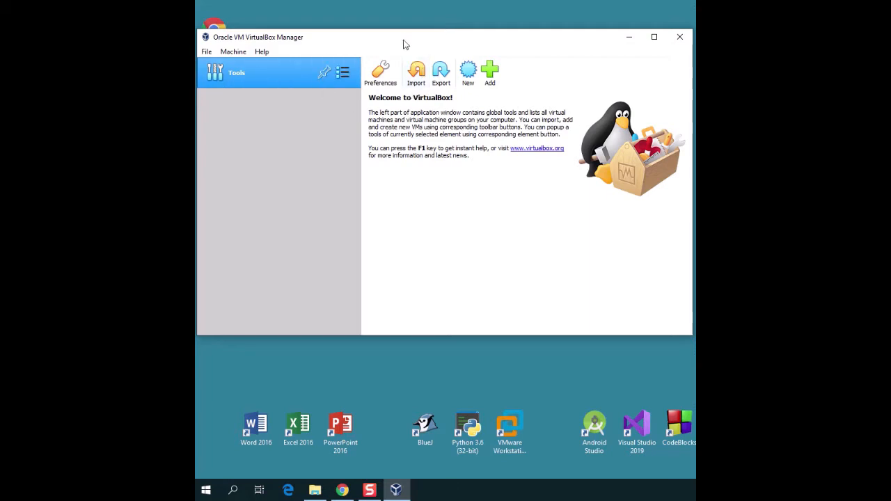
left_click_drag(400, 46, 401, 32)
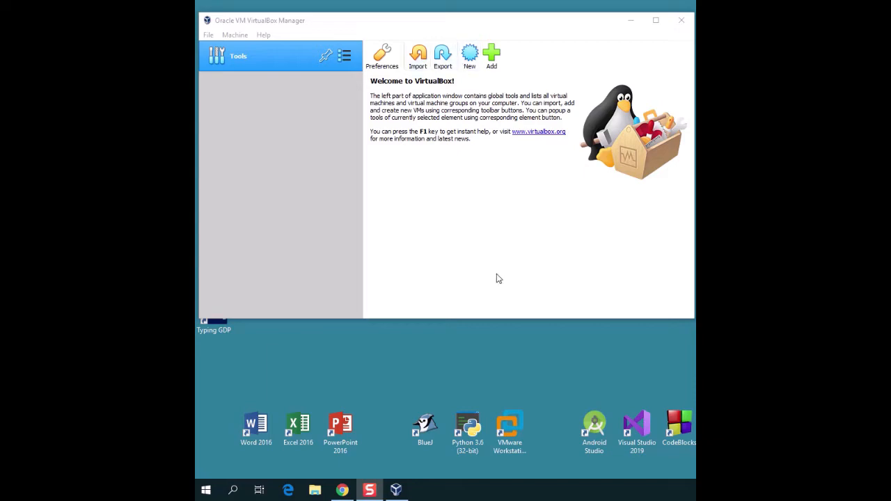
Step: In a new Chrome tab, search for 'kali linux virtualbox download'
left_click(342, 490)
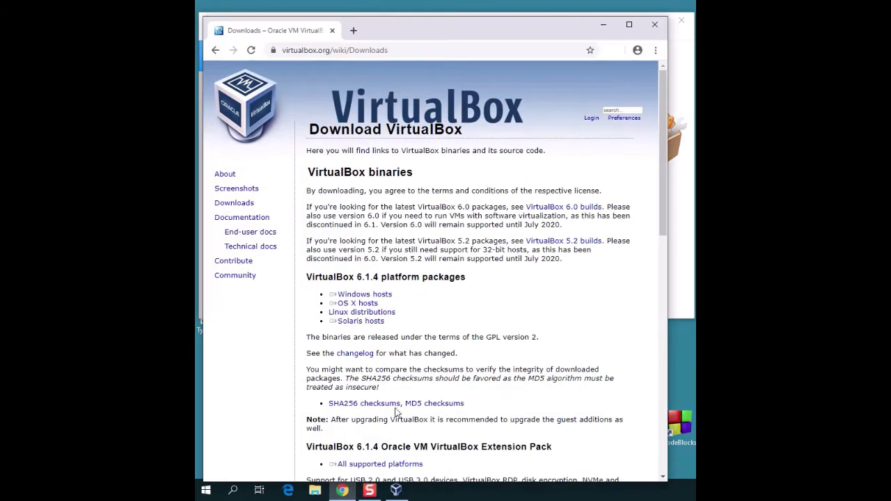
left_click(353, 30)
type("kal")
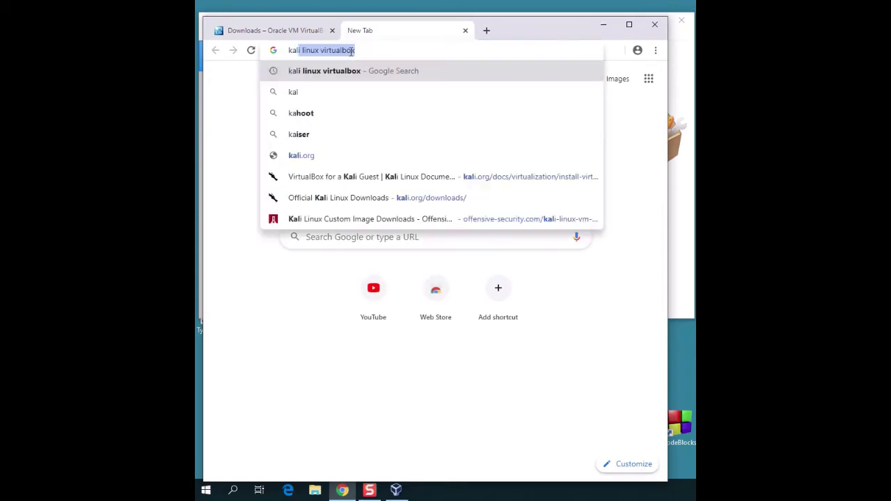
type("i linux virtualbox down")
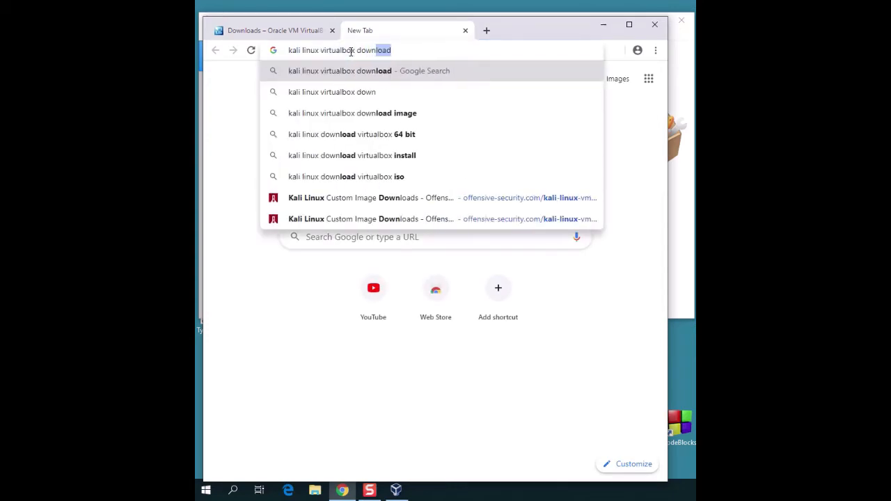
key("Return")
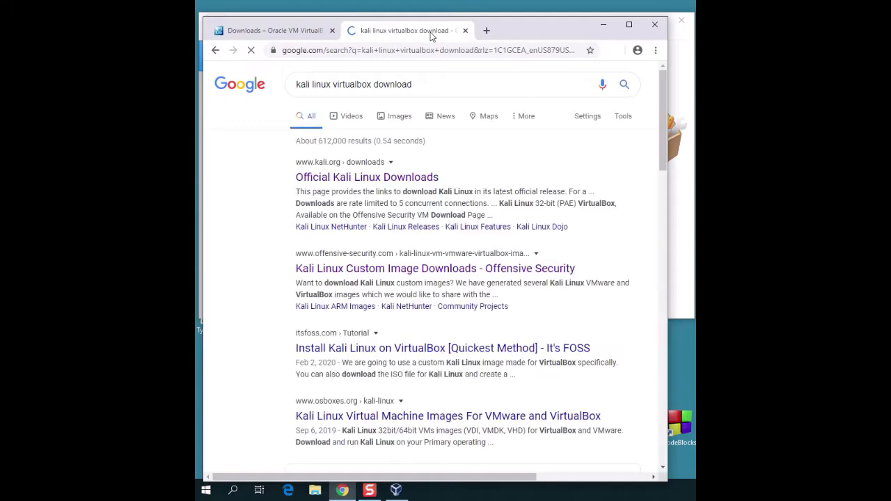
Step: Open the official kali.org downloads page and follow its Offensive Security VM download link
left_click(419, 202)
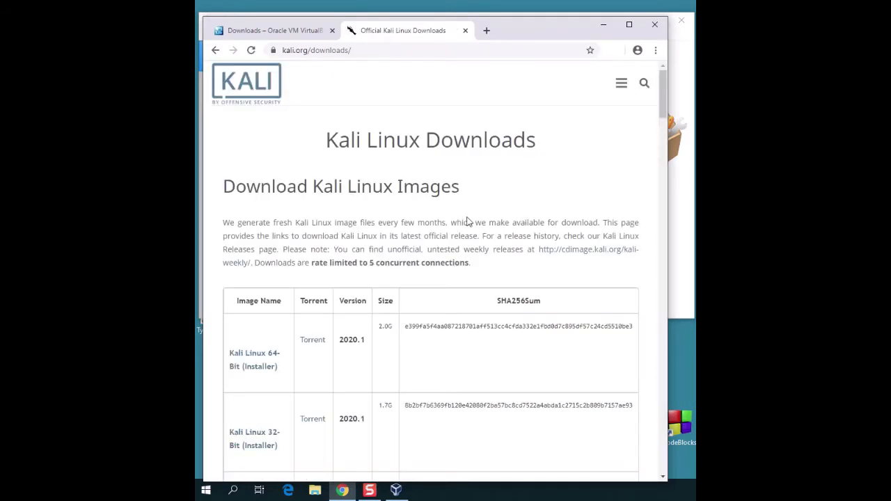
scroll(466, 195, "down", 3)
scroll(409, 236, "down", 1)
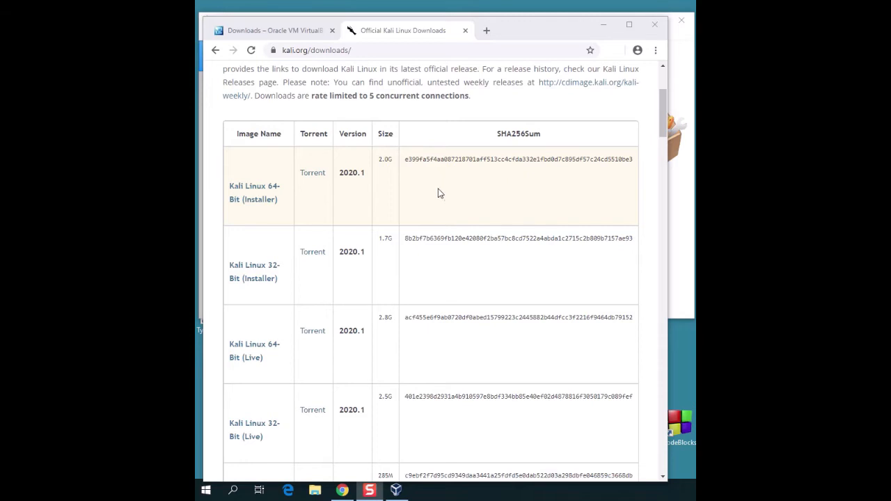
scroll(442, 194, "down", 5)
scroll(441, 194, "down", 2)
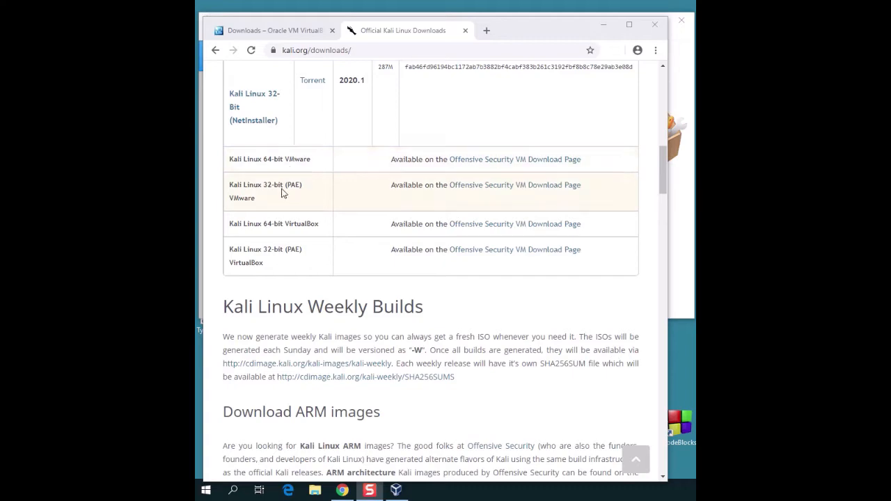
left_click(471, 224)
Step: Expand Kali Linux VirtualBox Images, start the 64-Bit image download, and minimize Chrome
scroll(496, 215, "down", 6)
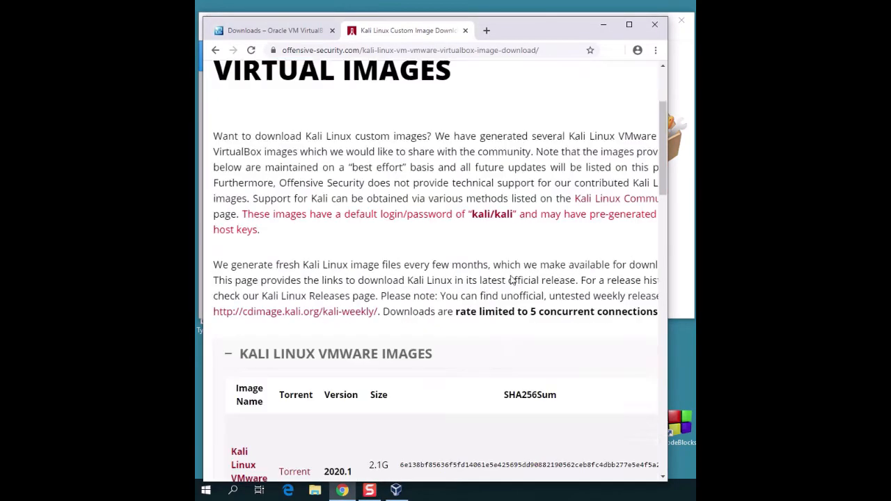
scroll(507, 280, "down", 2)
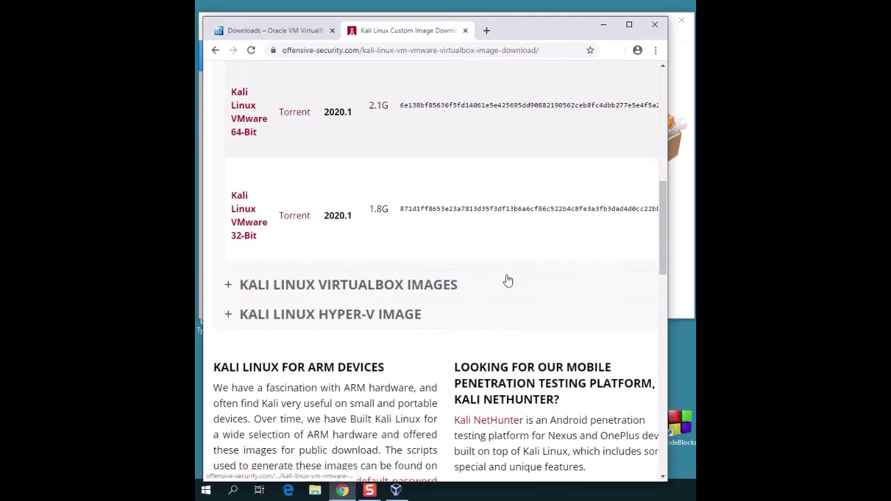
left_click(455, 284)
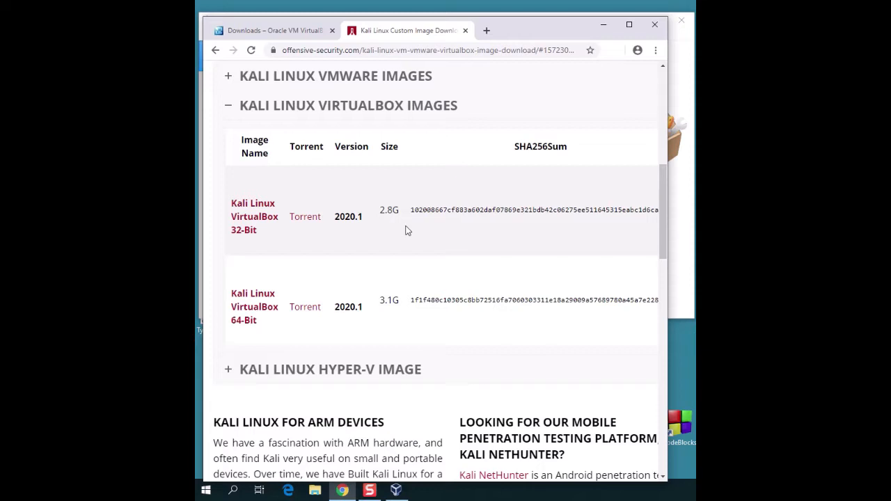
left_click(249, 313)
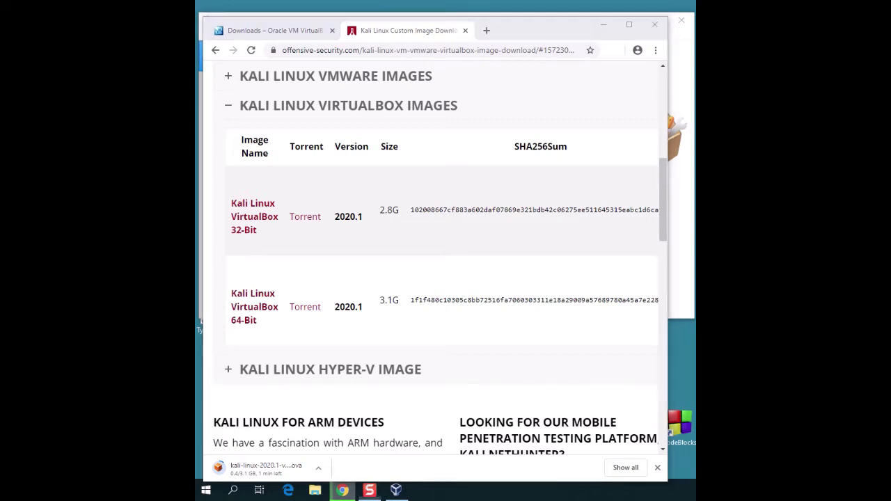
left_click(603, 25)
Step: Open the Downloads folder in File Explorer to find the Kali .ova, then return to VirtualBox Manager
left_click(321, 491)
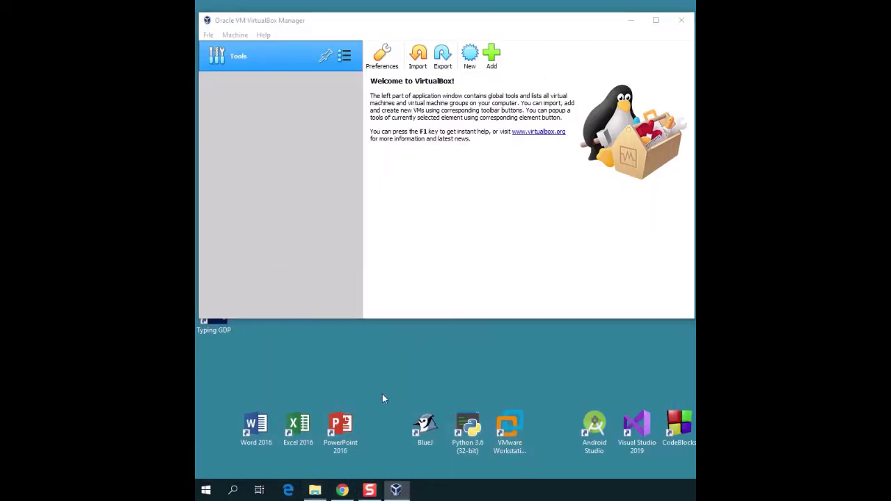
left_click(534, 228)
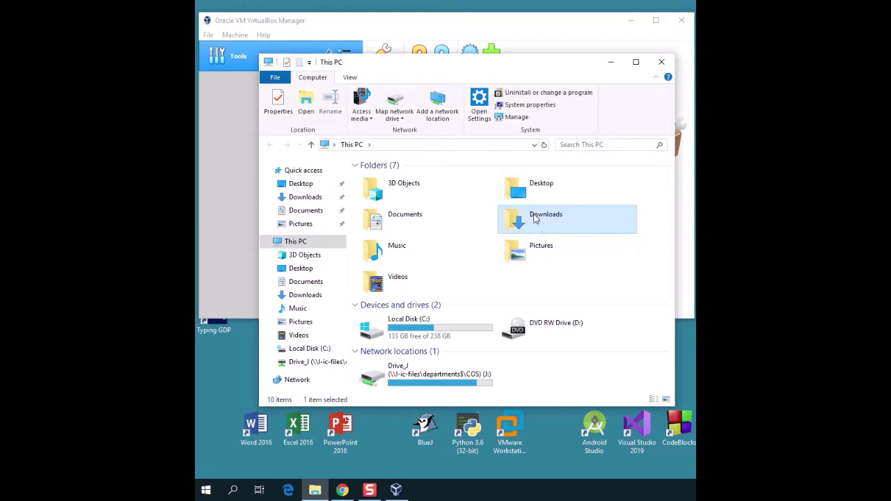
double_click(531, 223)
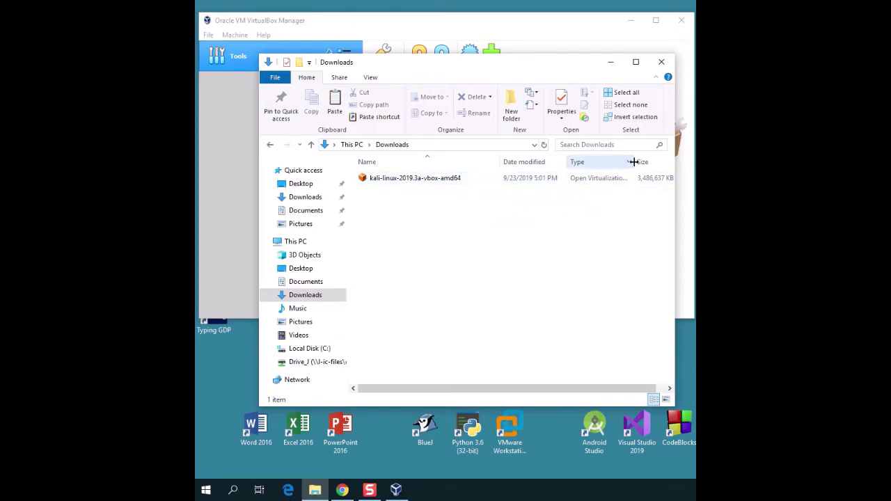
left_click(577, 33)
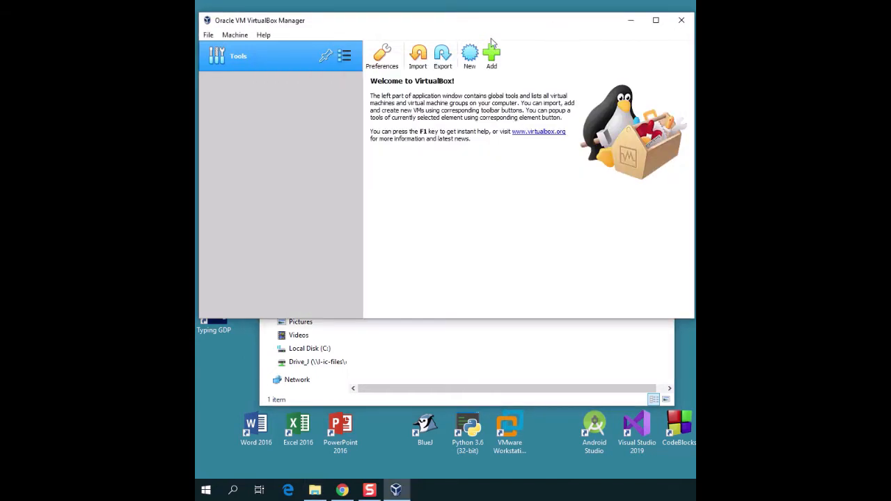
Step: Open the Import Appliance wizard, then cancel it without choosing a file
left_click(418, 56)
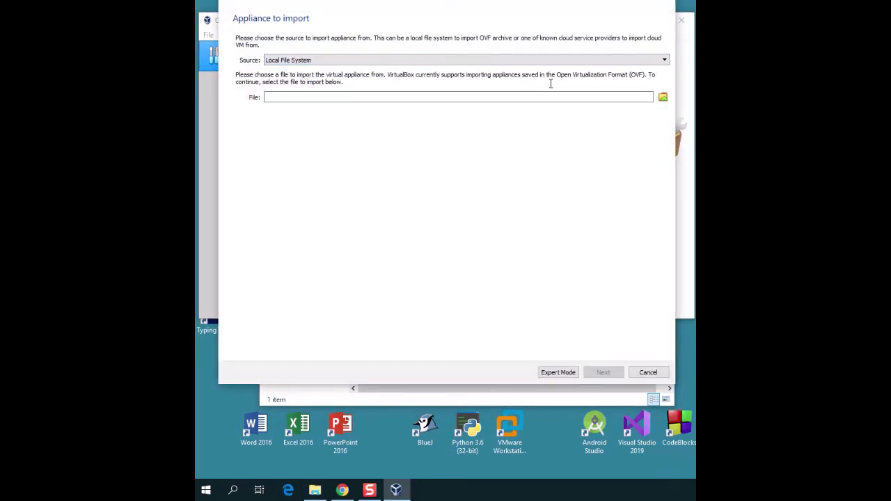
left_click(663, 97)
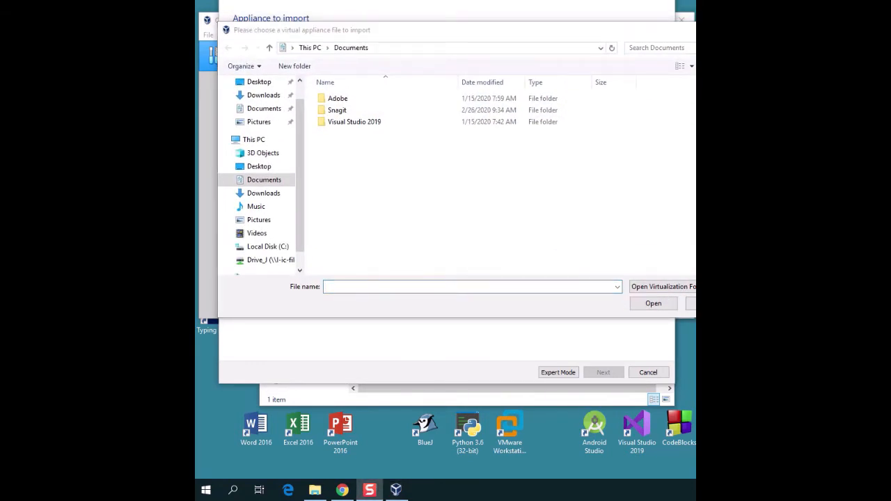
left_click(690, 305)
left_click(647, 372)
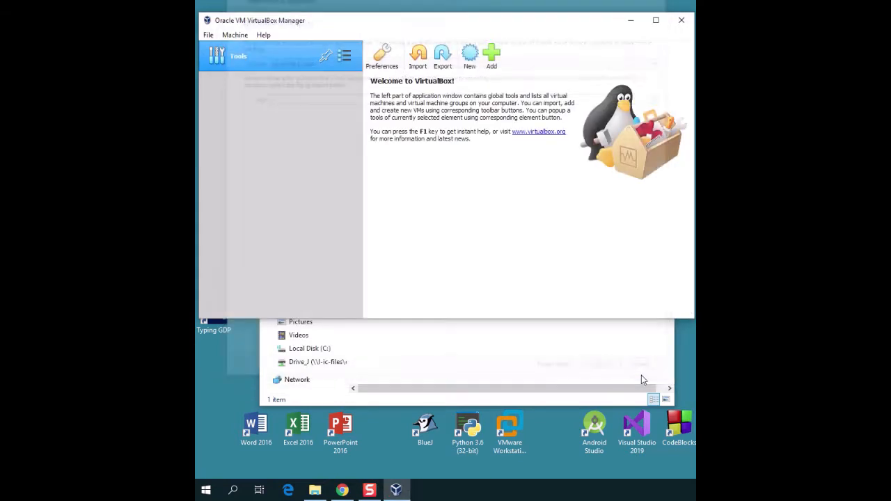
Step: Import kali-linux-2019.3a-vbox-amd64.ova from Downloads with the default appliance settings
left_click(419, 60)
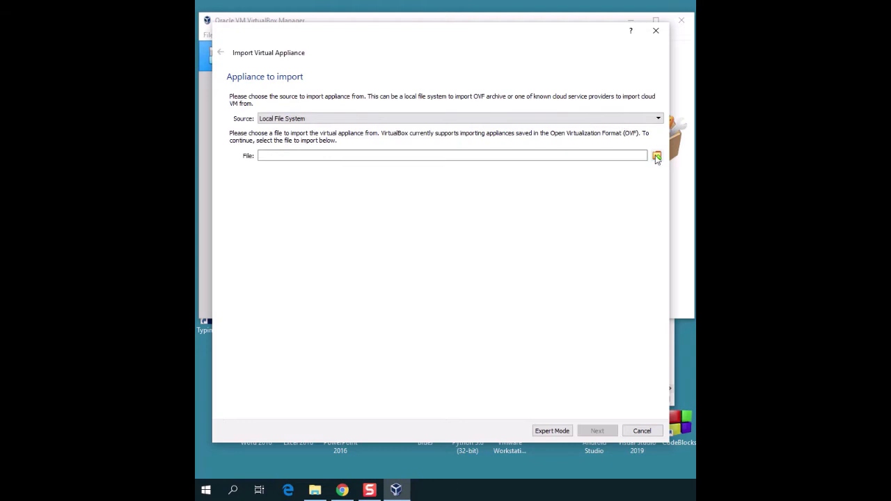
left_click(654, 153)
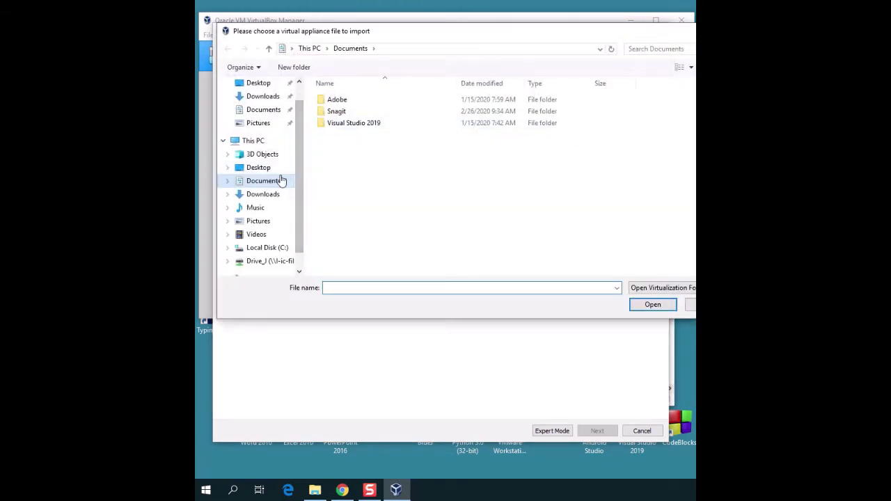
left_click(263, 195)
left_click(364, 99)
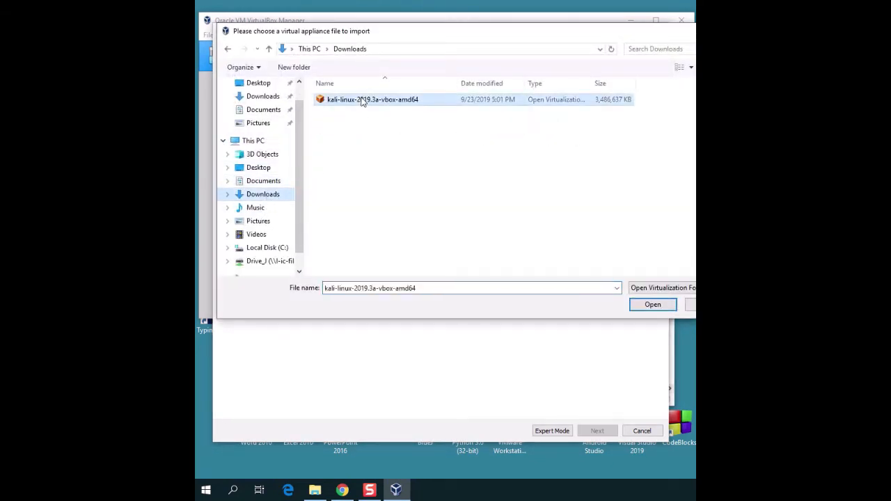
left_click(651, 304)
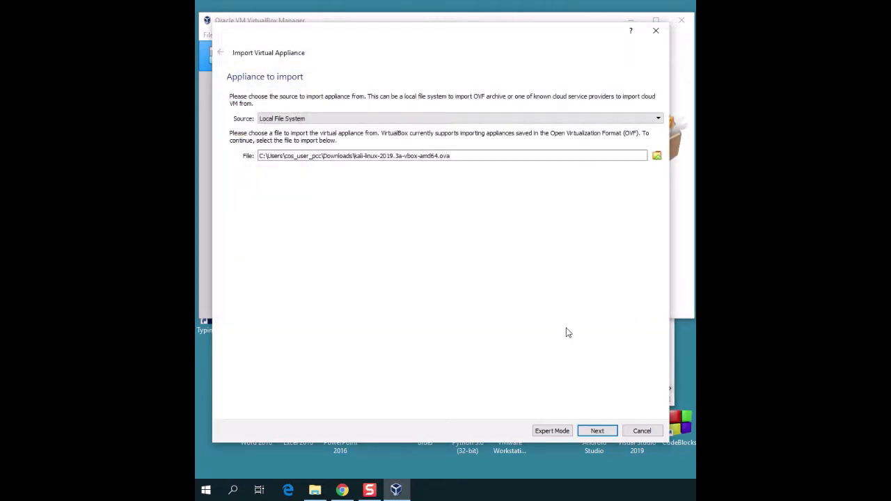
left_click(596, 431)
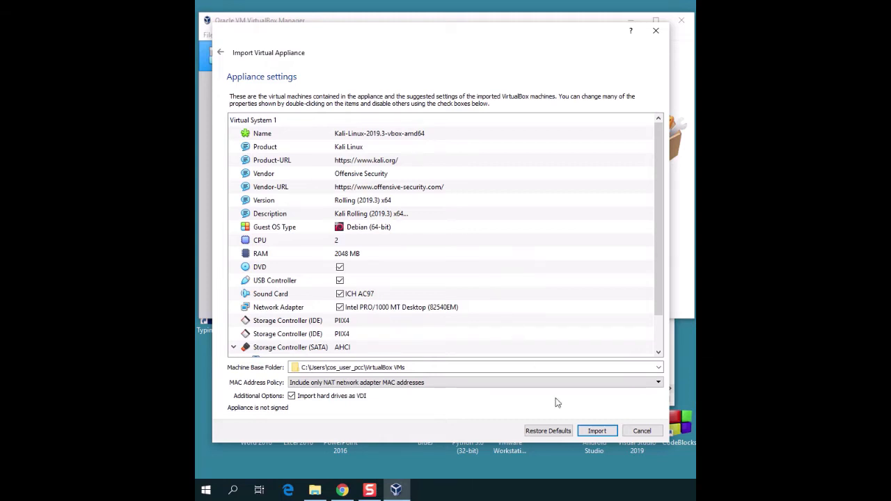
left_click(596, 431)
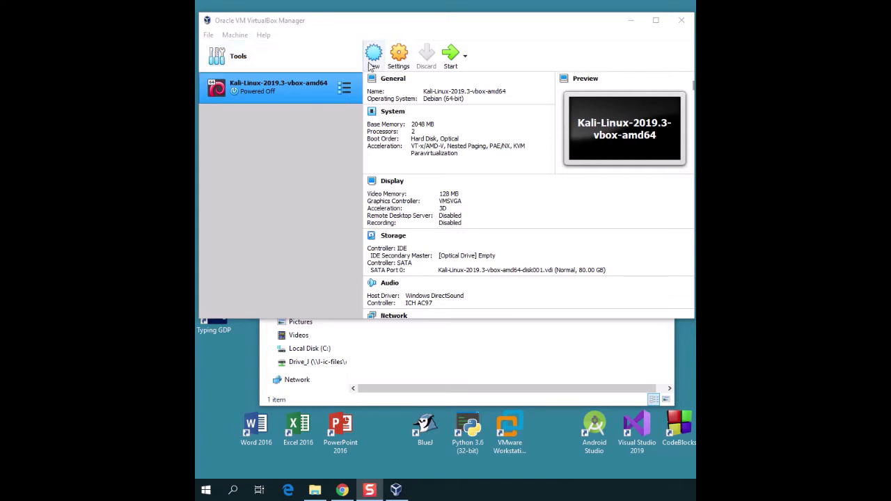
Step: Set the Kali VM's first network adapter to NAT Network 'NatNetwork' and save
left_click(273, 64)
left_click(294, 93)
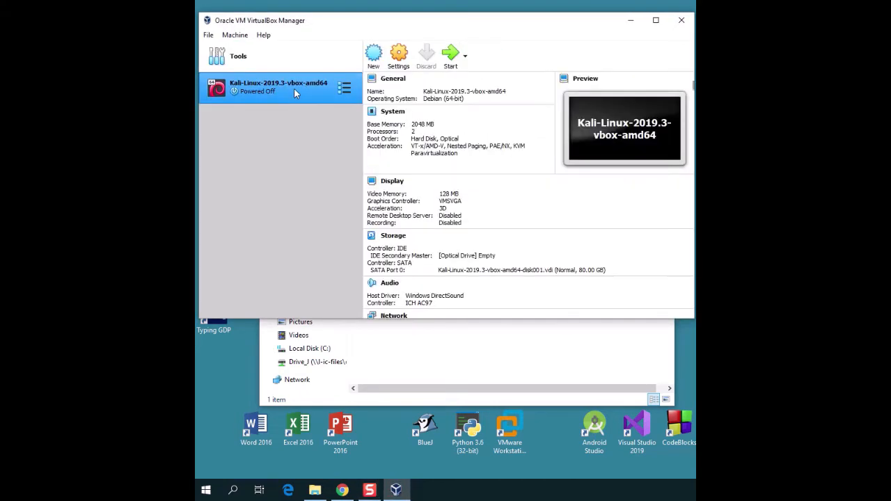
left_click(398, 56)
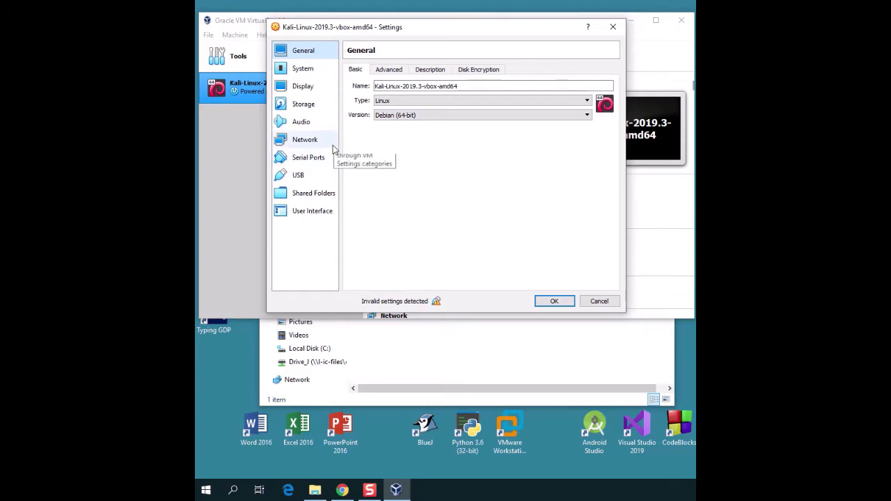
left_click(298, 143)
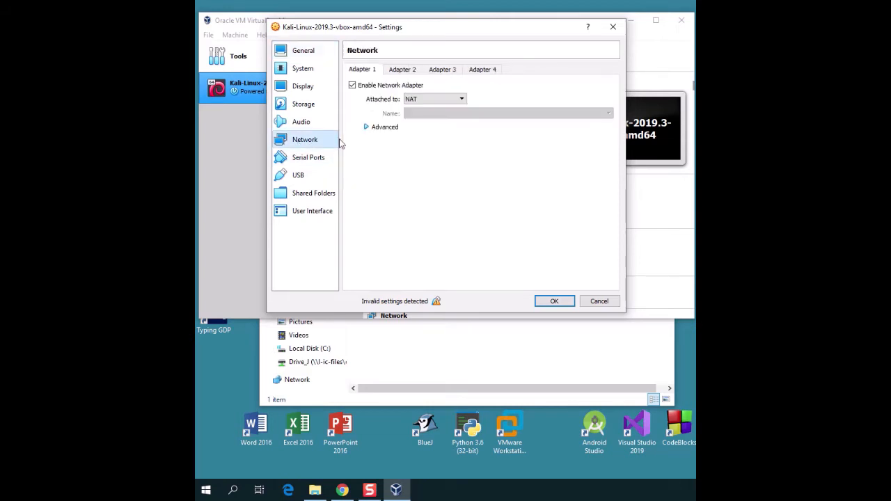
left_click(439, 103)
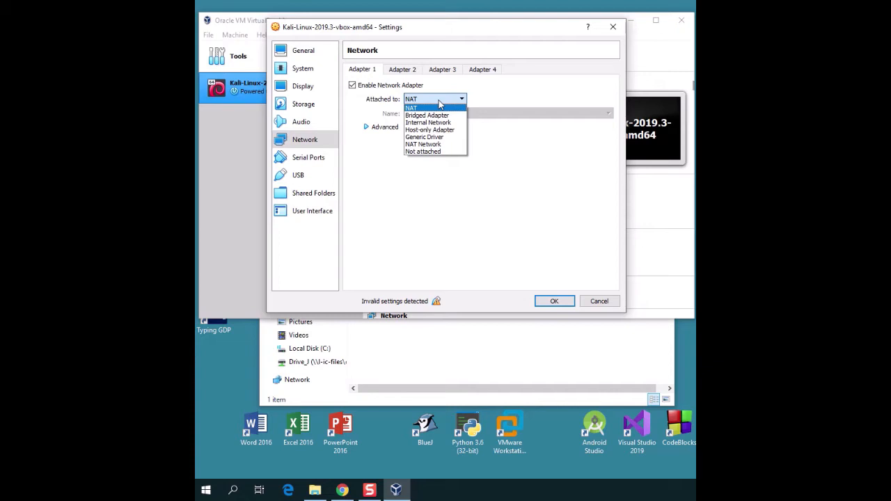
left_click(438, 103)
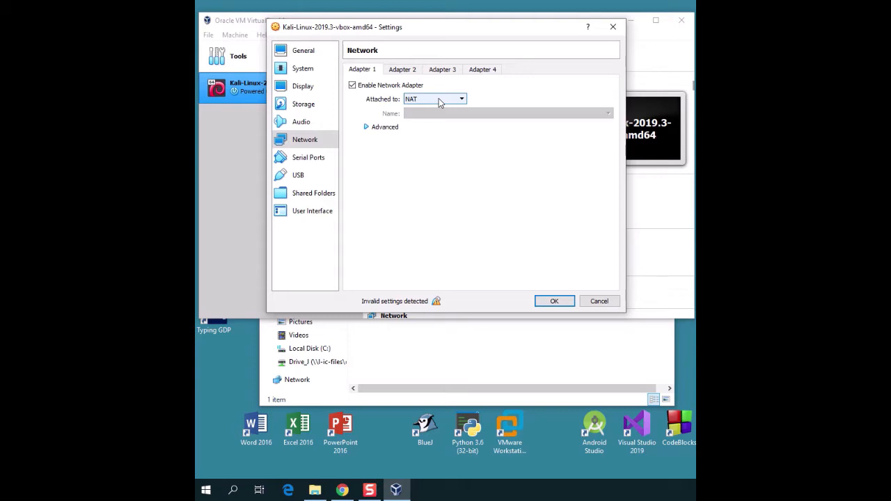
left_click(439, 102)
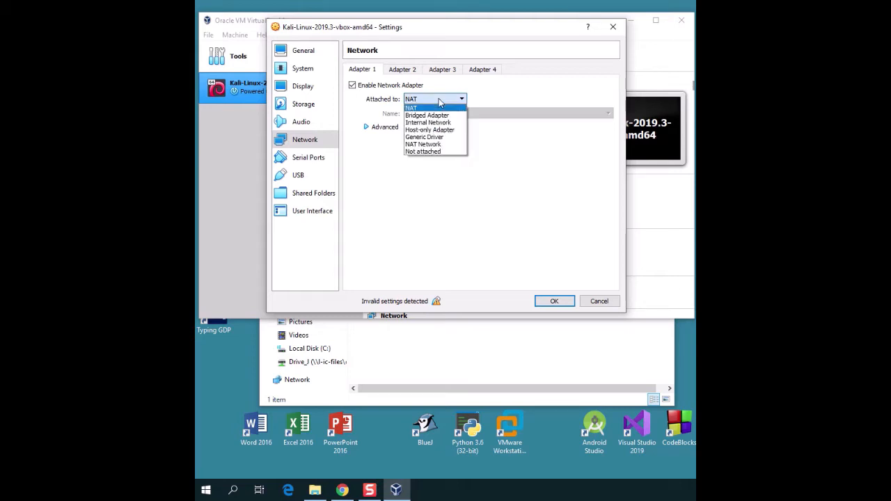
left_click(449, 148)
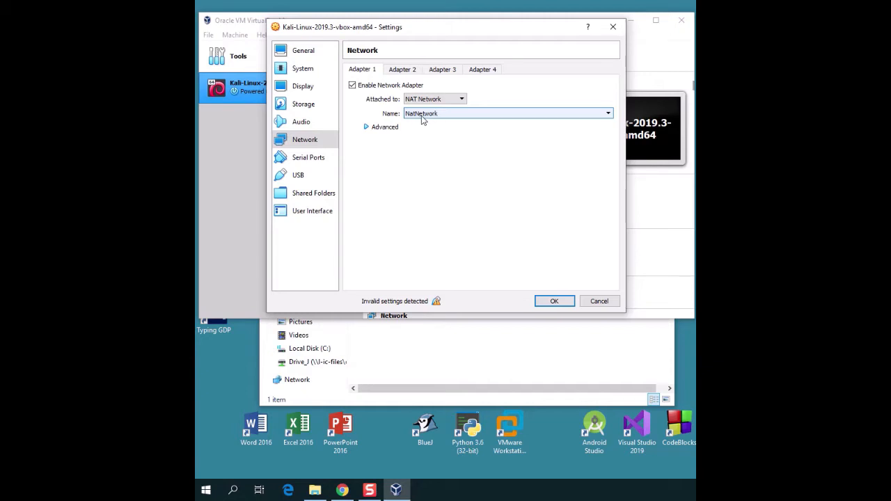
left_click(554, 302)
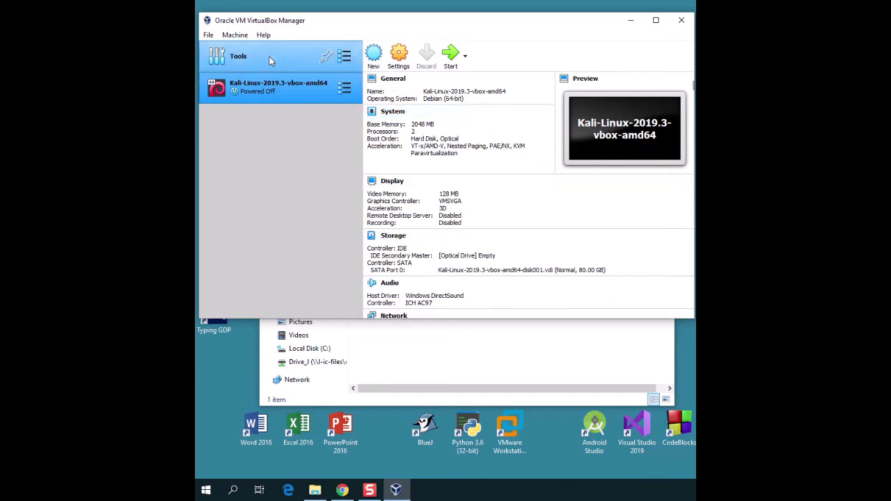
left_click(265, 58)
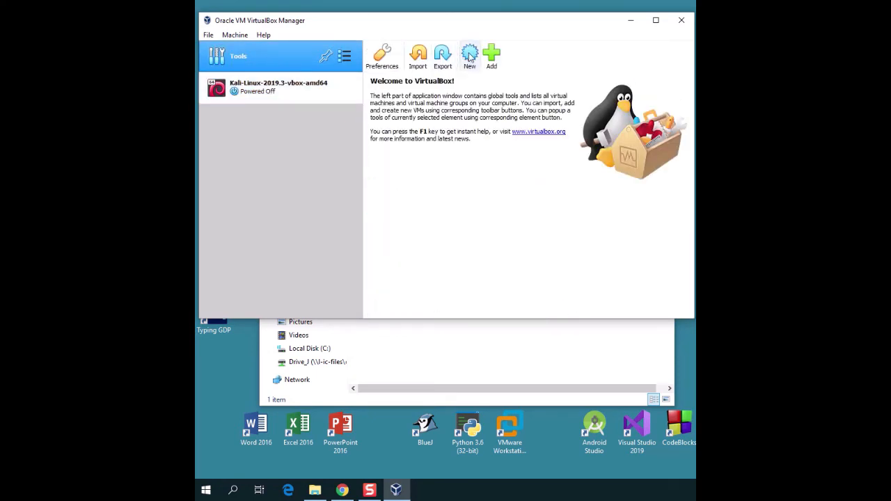
left_click(387, 58)
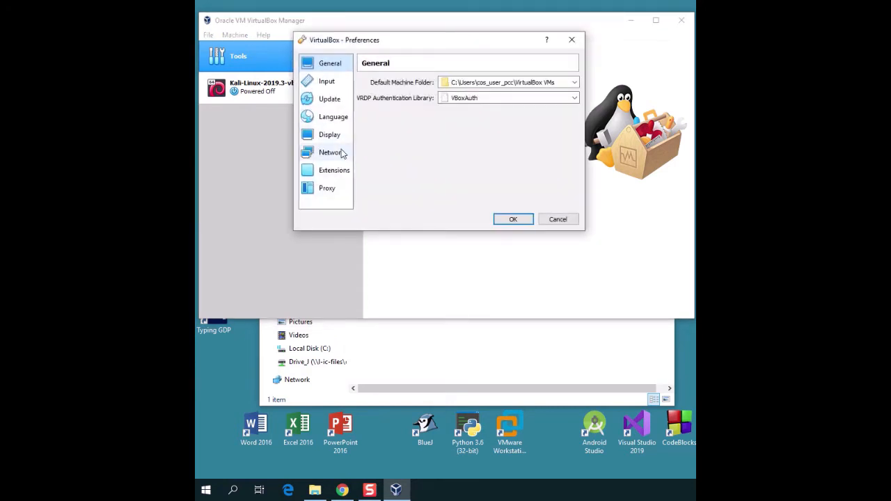
Step: Check NatNetwork in Preferences' network list, then verify the Kali adapter still uses NAT Network
left_click(341, 150)
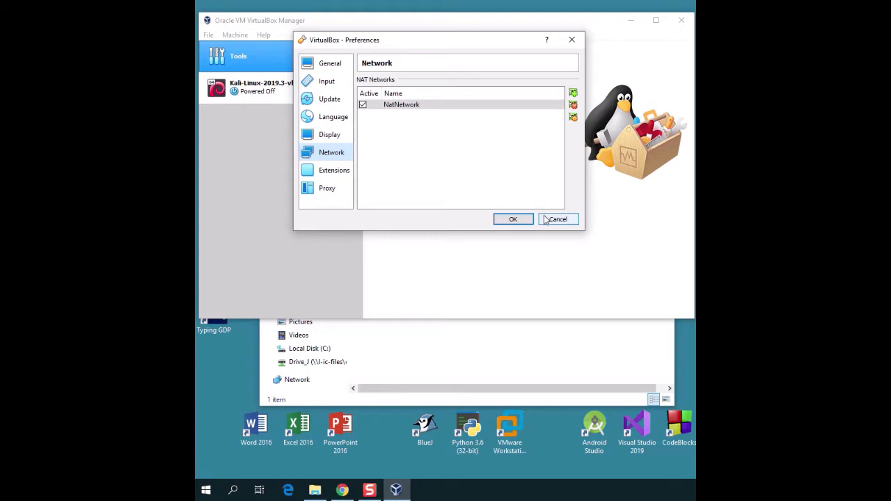
left_click(575, 221)
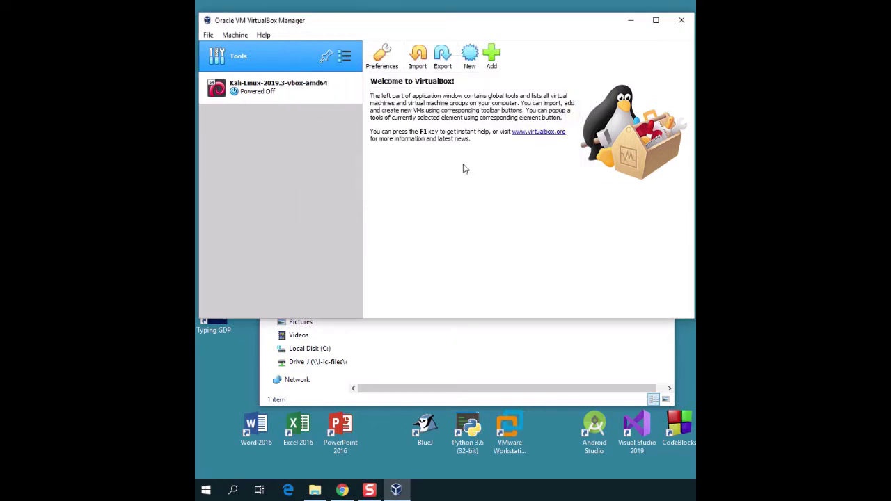
left_click(283, 88)
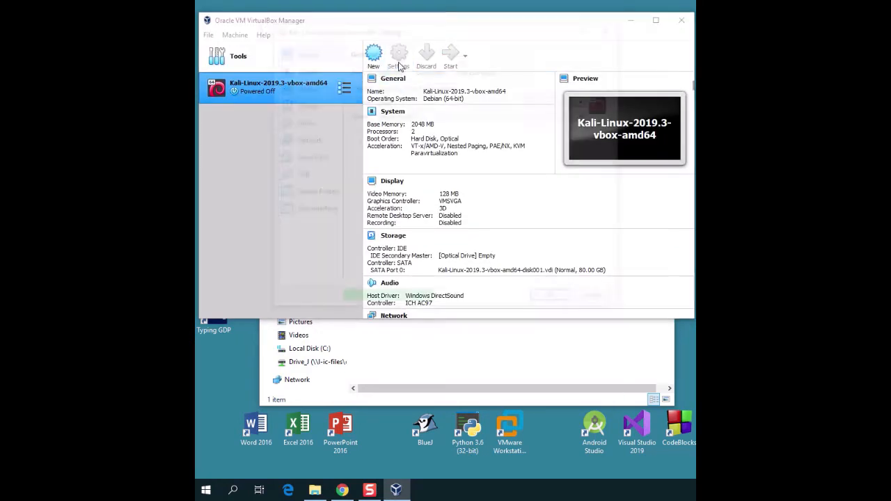
left_click(399, 61)
left_click(306, 140)
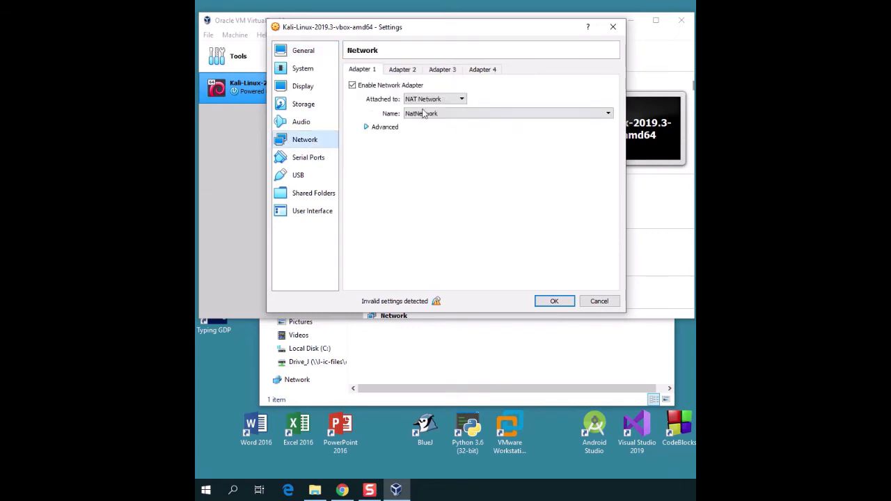
left_click(554, 302)
Step: Start the Kali VM, read the USB 2.0 controller error details, dismiss it, and reopen Settings
left_click(450, 56)
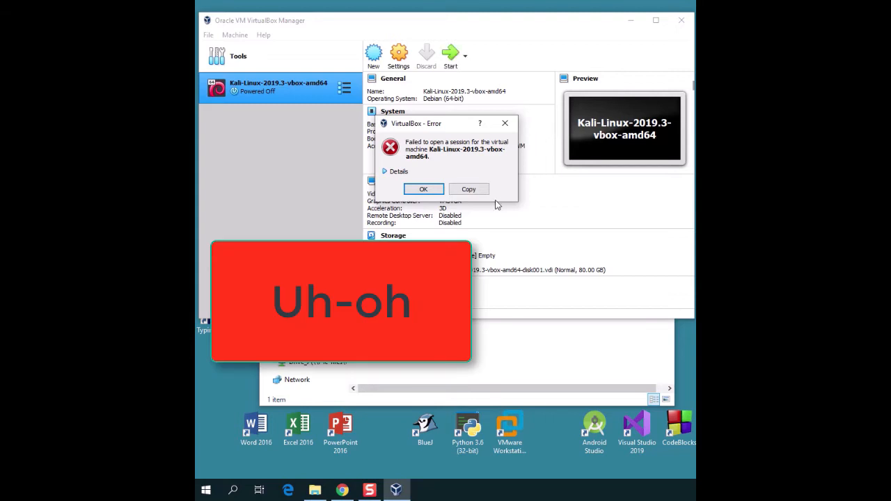
left_click(384, 172)
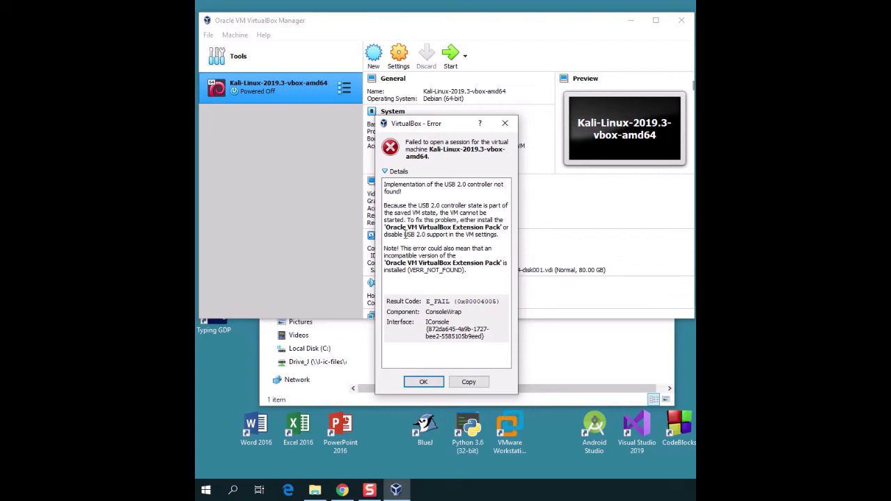
left_click(424, 382)
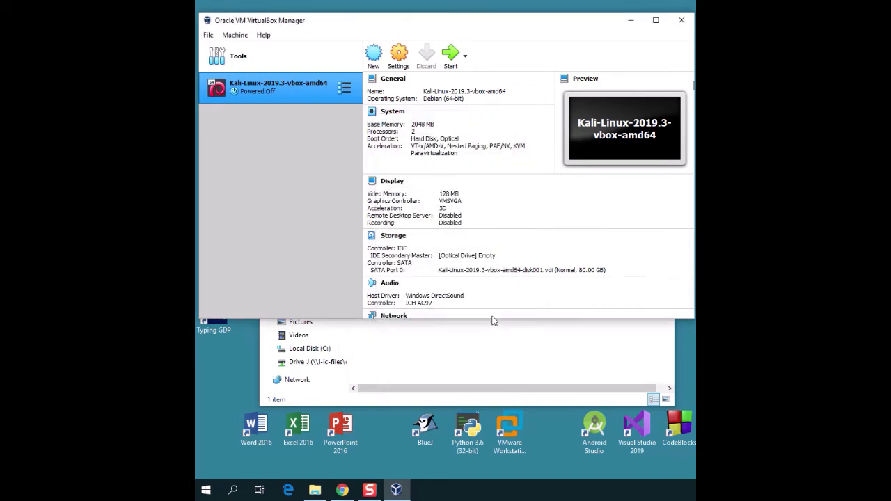
left_click(399, 54)
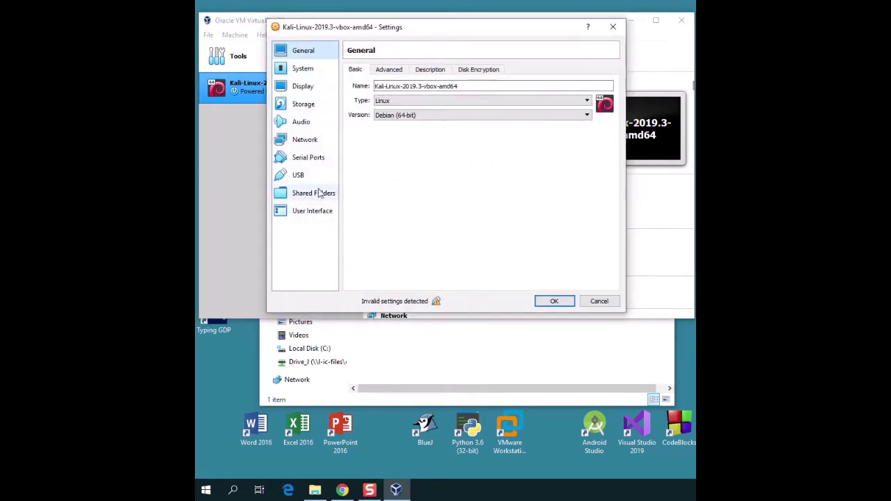
Step: Disable the Kali VM's USB controller, save the settings, and start the VM
left_click(314, 175)
left_click(346, 68)
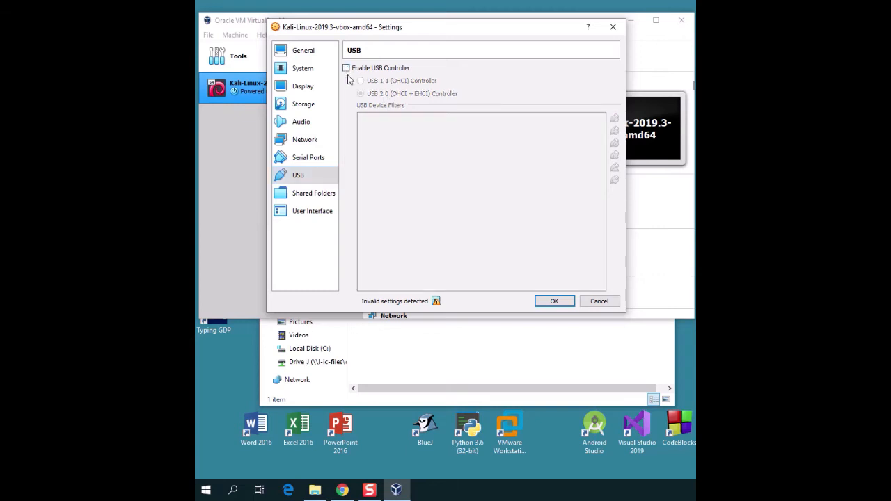
left_click(554, 302)
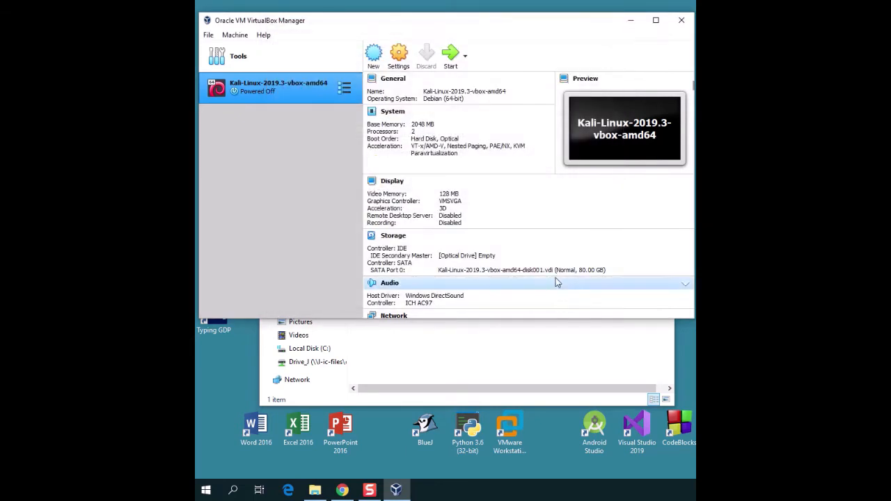
left_click(451, 60)
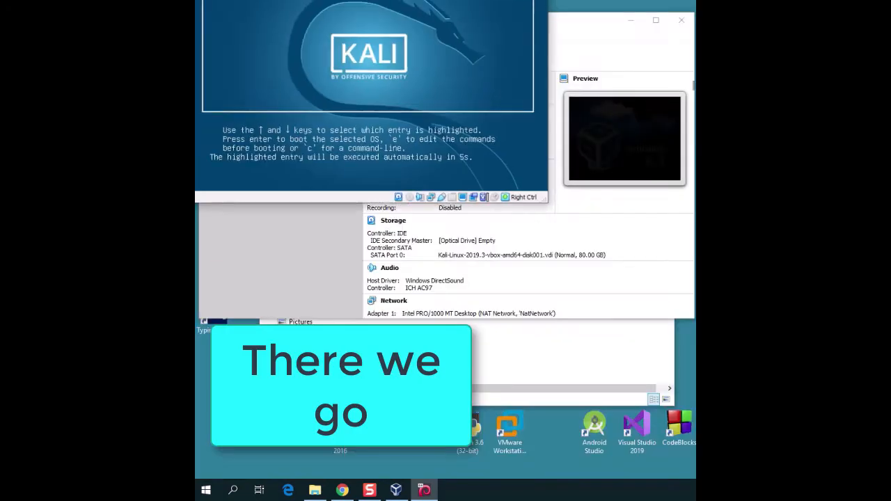
Step: Boot Kali GNU/Linux from the GRUB menu and dismiss the keyboard capture notice
left_click_drag(400, 0, 468, 53)
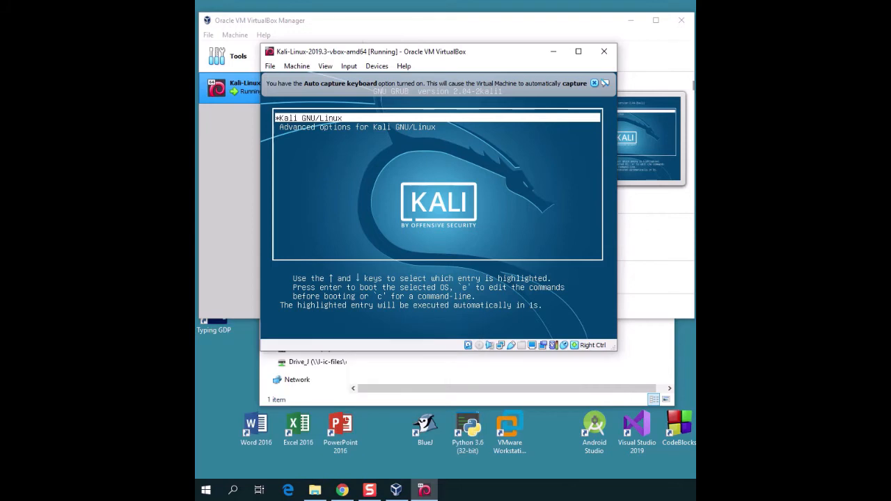
key("Down")
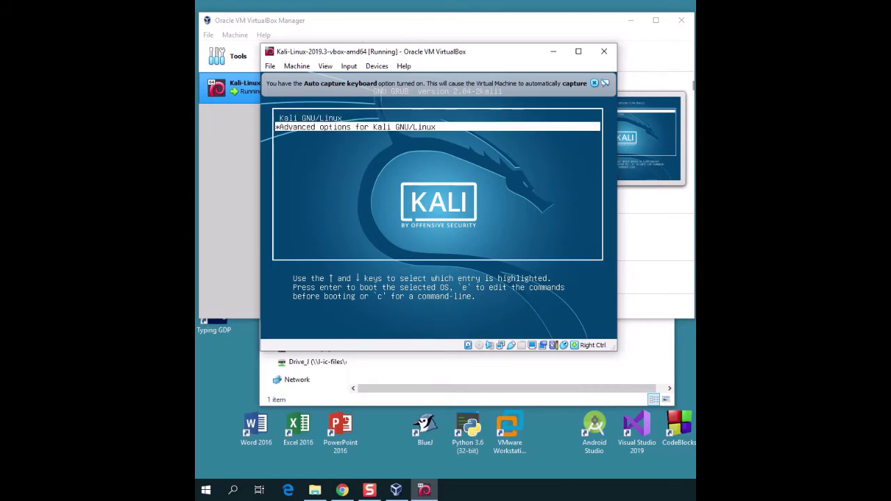
key("Up")
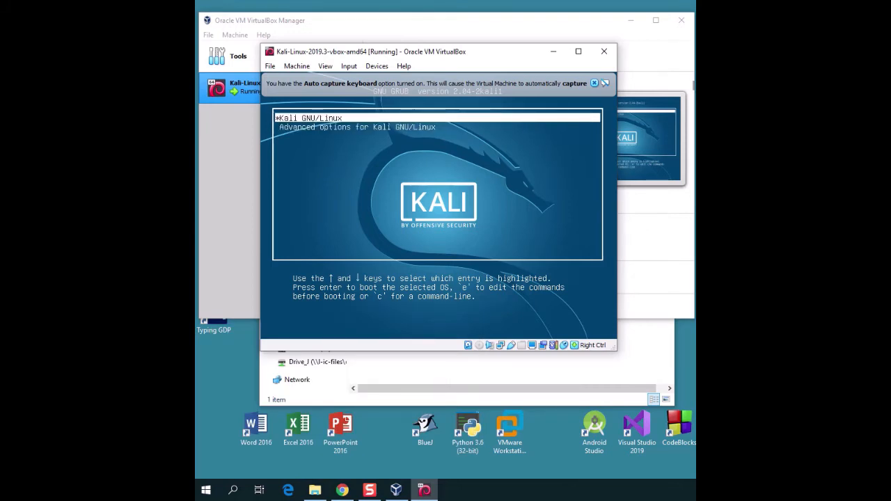
key("Return")
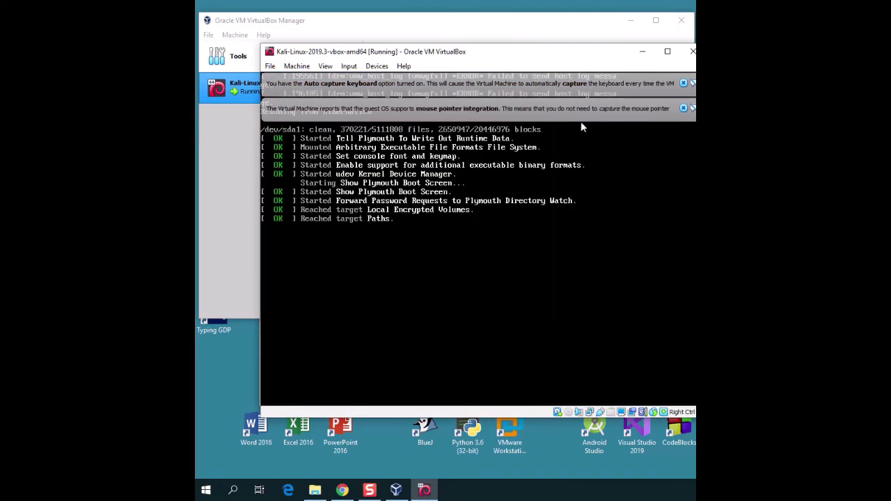
left_click(683, 83)
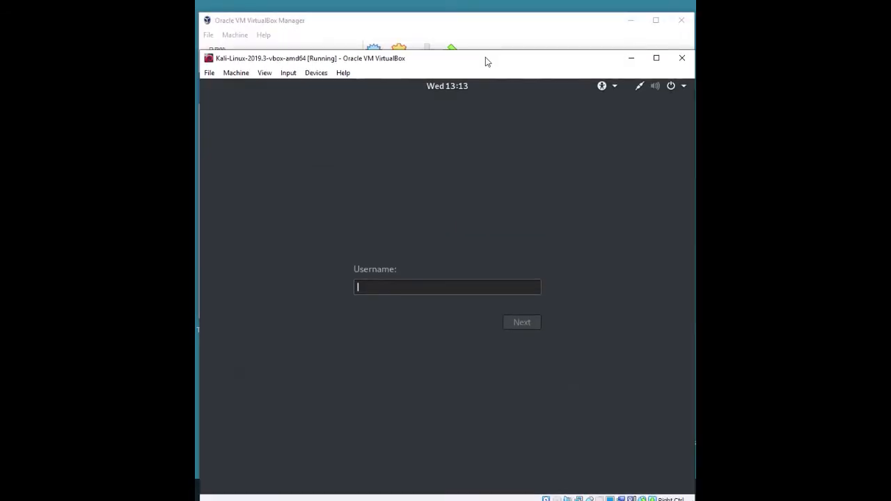
Step: Sign in to the Kali VM with the default username and its password
left_click_drag(487, 62, 484, 22)
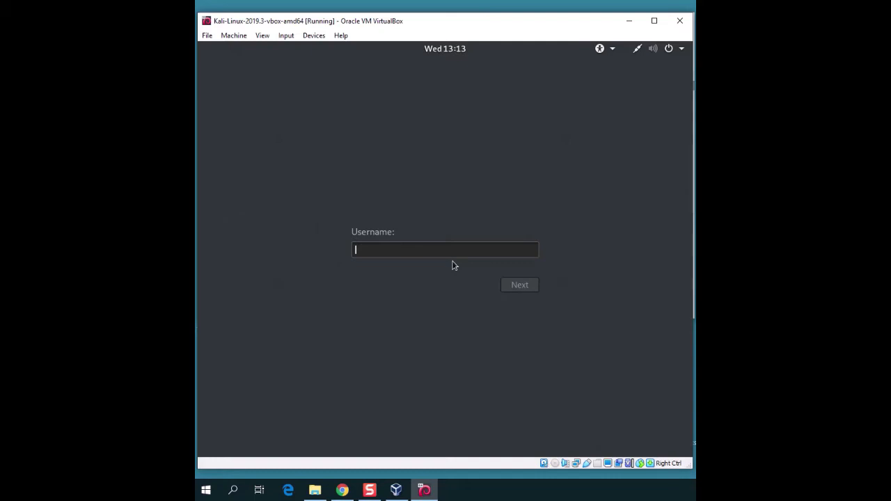
type("root")
key("Return")
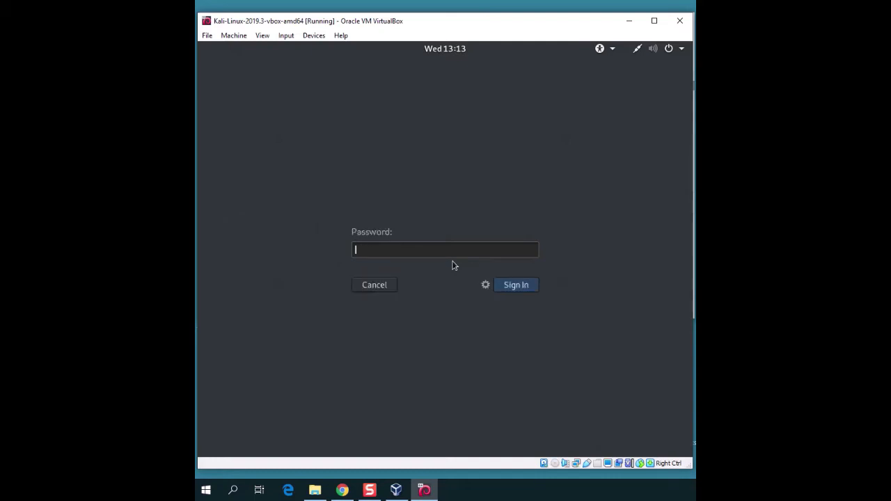
type("toor")
key("Return")
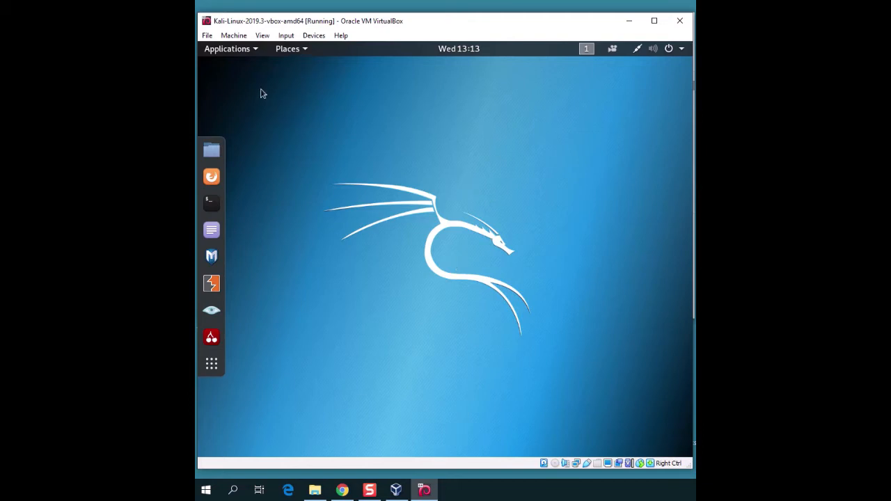
Step: Browse Kali's Applications categories, including Web Application Analysis, then minimize the Kali VM window
left_click(255, 52)
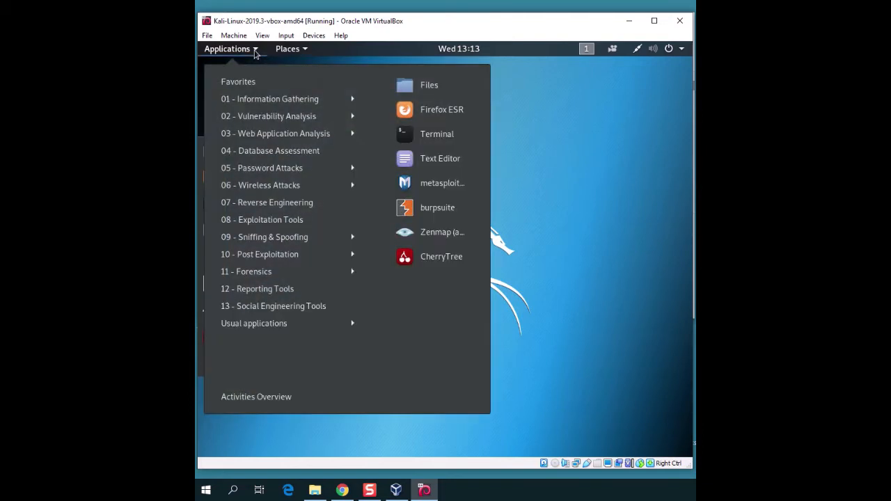
mouse_move(291, 152)
mouse_move(310, 104)
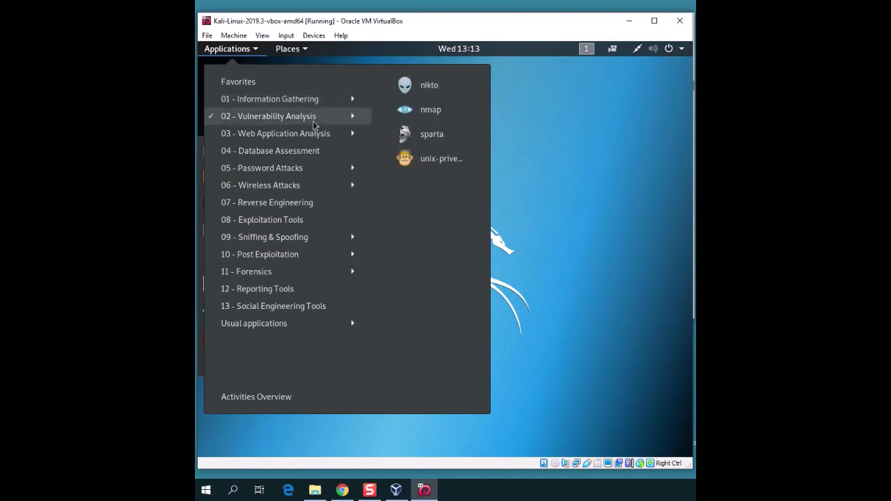
mouse_move(316, 134)
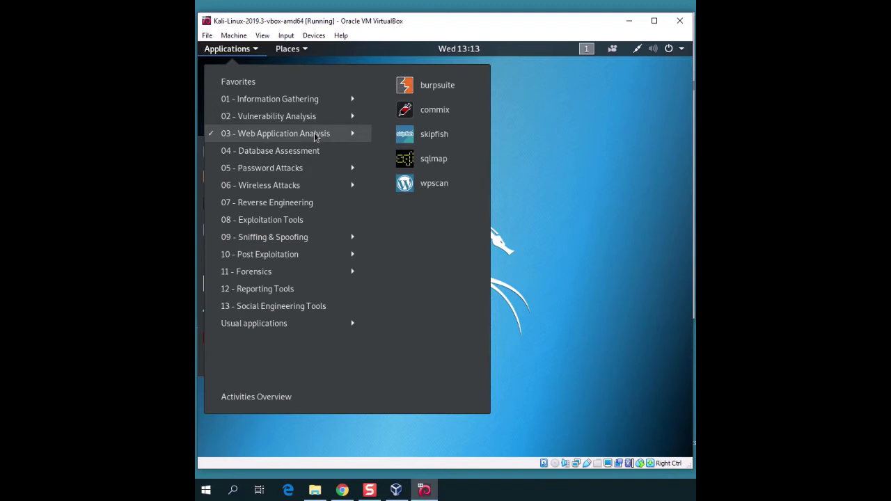
left_click(354, 134)
mouse_move(339, 154)
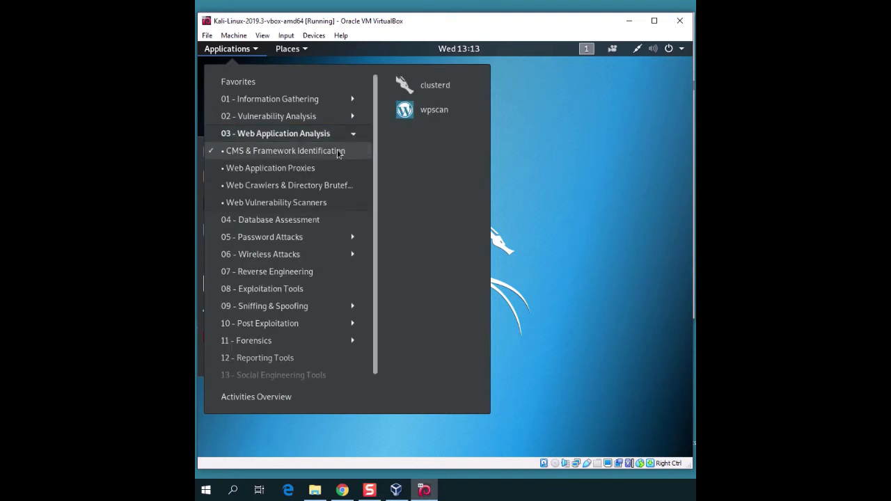
mouse_move(329, 202)
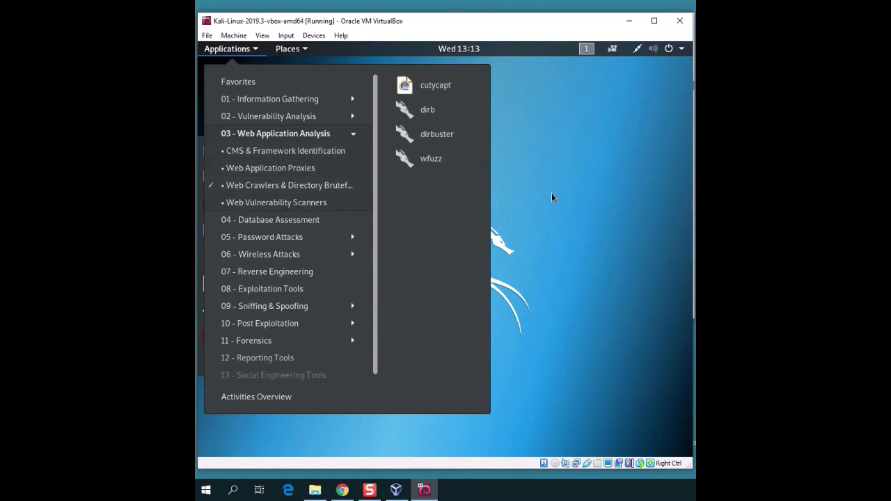
left_click(578, 190)
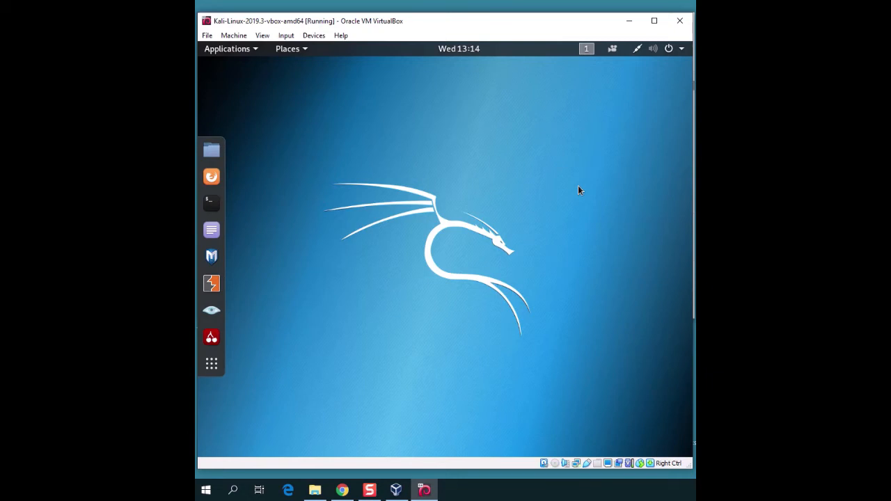
left_click(630, 21)
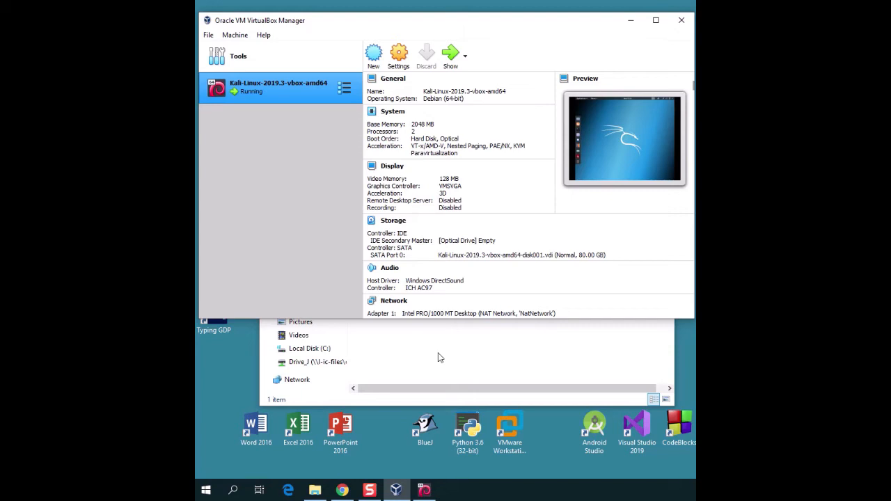
Step: Search Google for metasploitable and start the download from its SourceForge project page
left_click(342, 490)
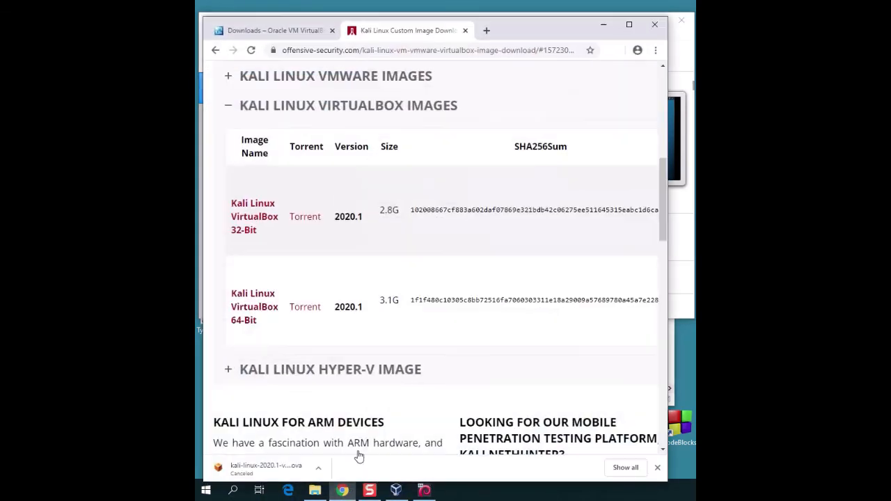
left_click(486, 30)
type("mt")
key("BackSpace")
key("Down")
key("Return")
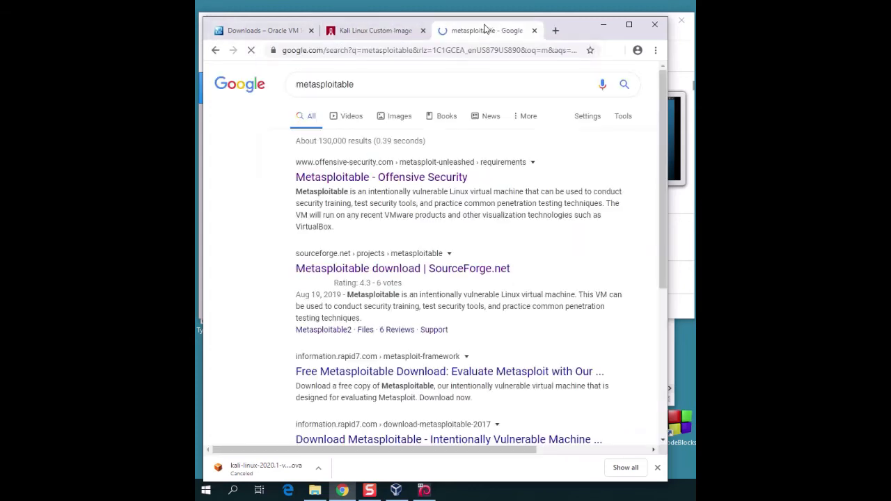
left_click(427, 293)
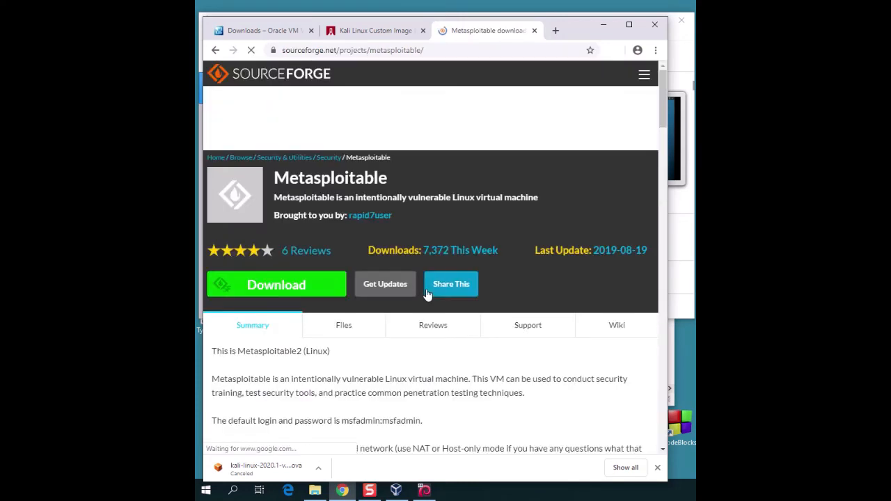
left_click(320, 296)
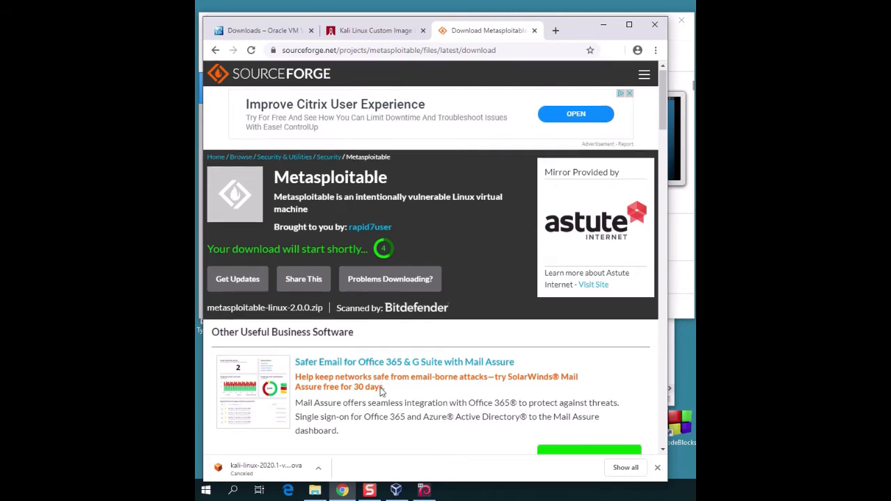
scroll(382, 388, "down", 1)
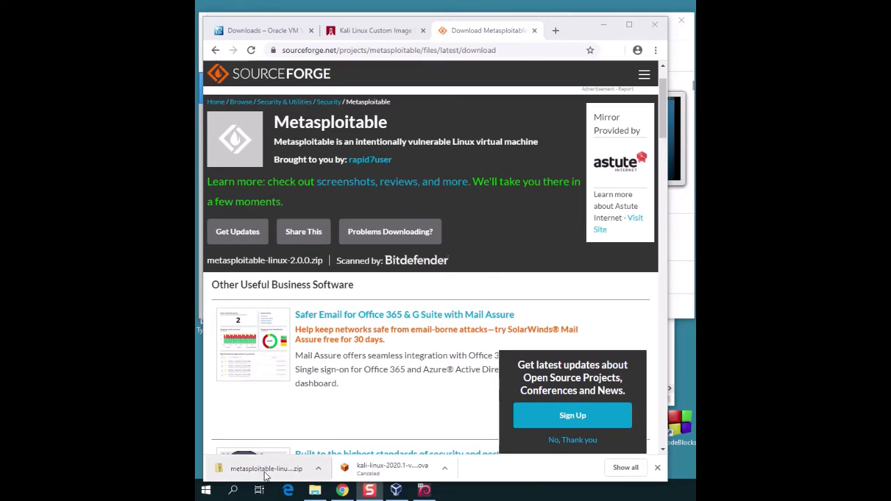
Step: Extract metasploitable-linux-2.0.0.zip into its default folder in Downloads
left_click(603, 24)
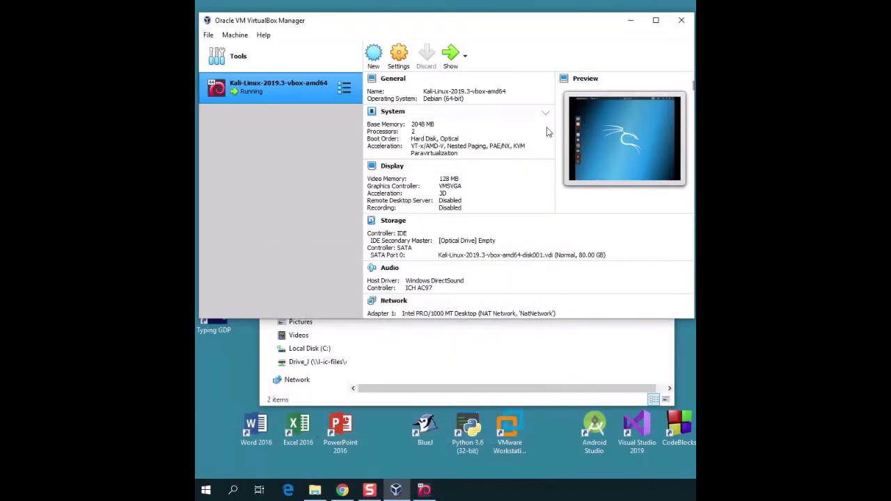
left_click(449, 344)
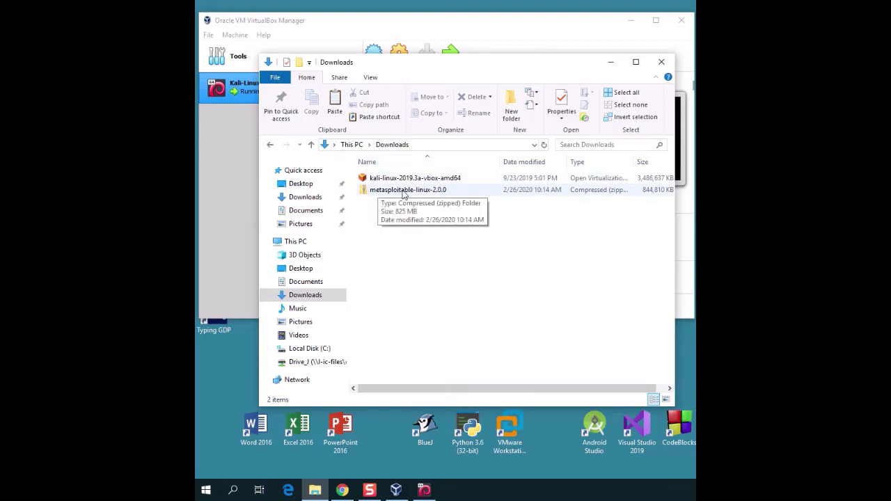
right_click(404, 193)
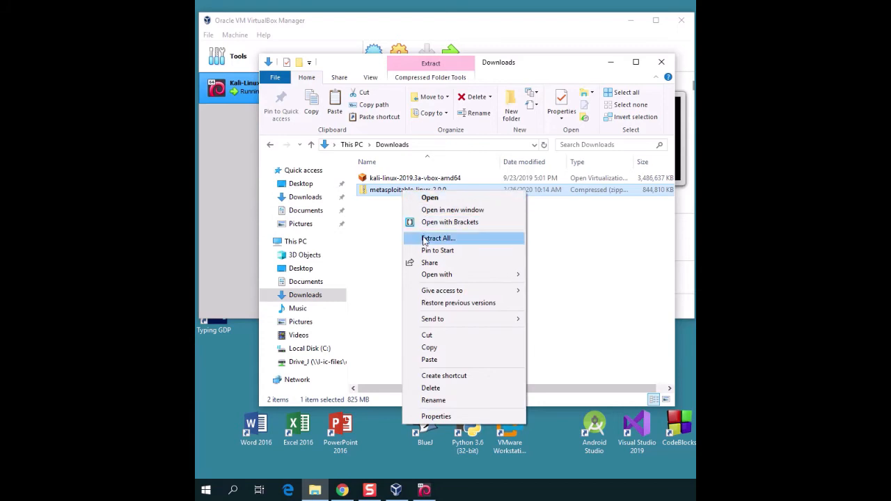
left_click(425, 239)
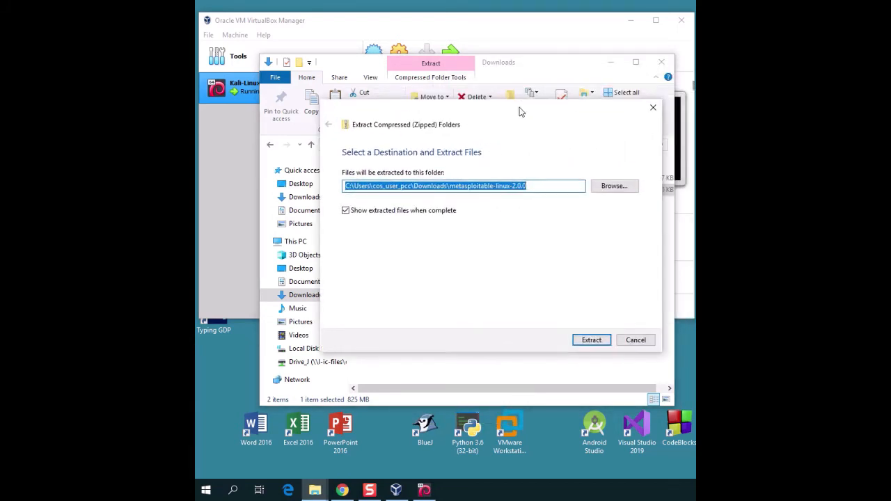
left_click(574, 347)
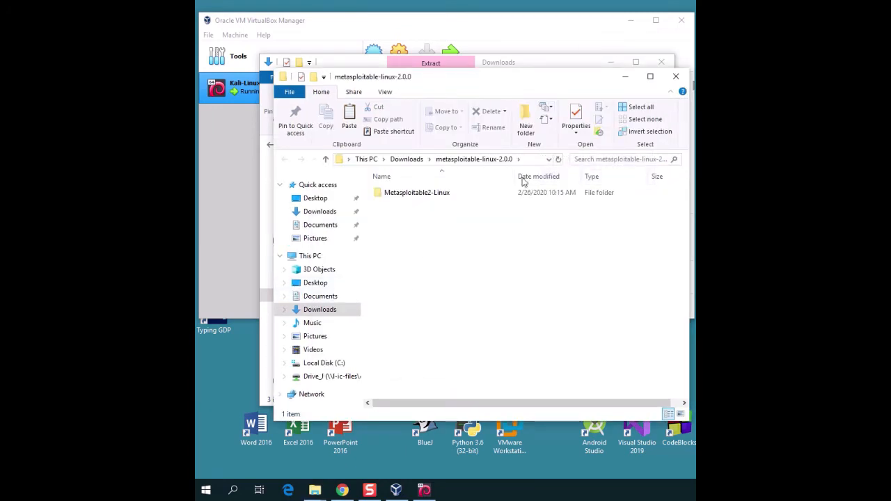
Step: View the Metasploitable2-Linux folder's files, then close both Explorer windows
left_click(441, 193)
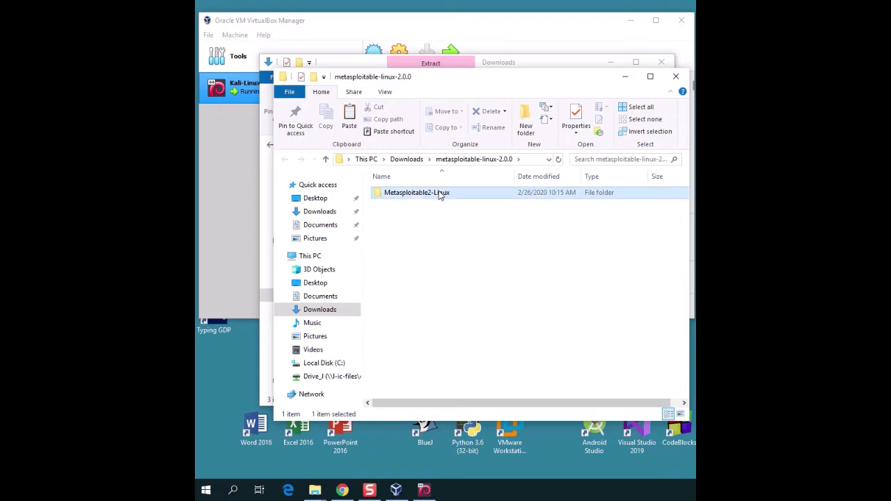
double_click(393, 195)
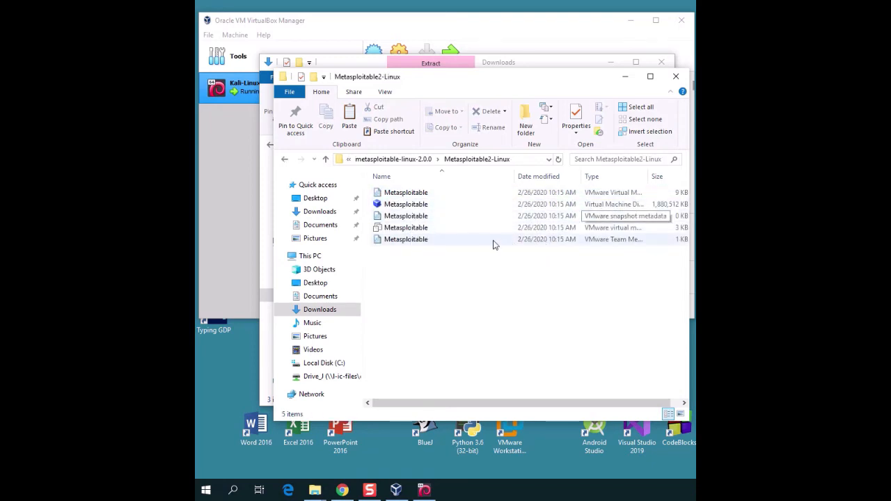
left_click(681, 78)
left_click(660, 64)
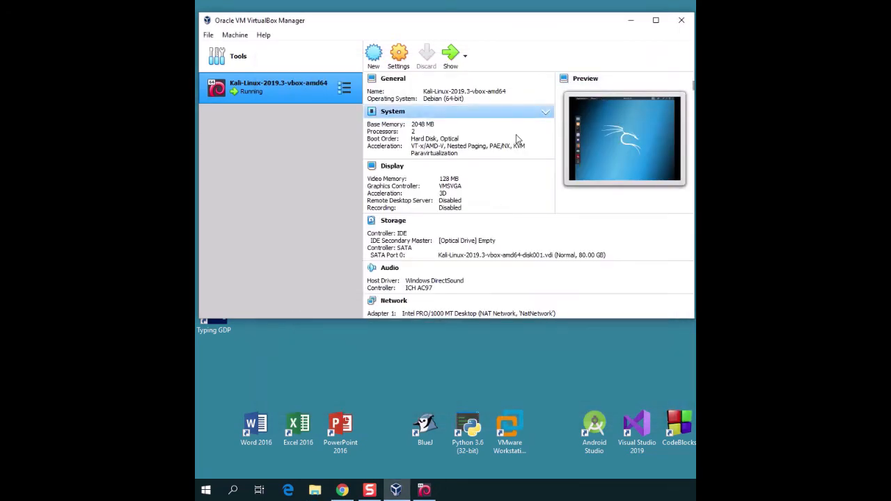
key("Up")
left_click(418, 55)
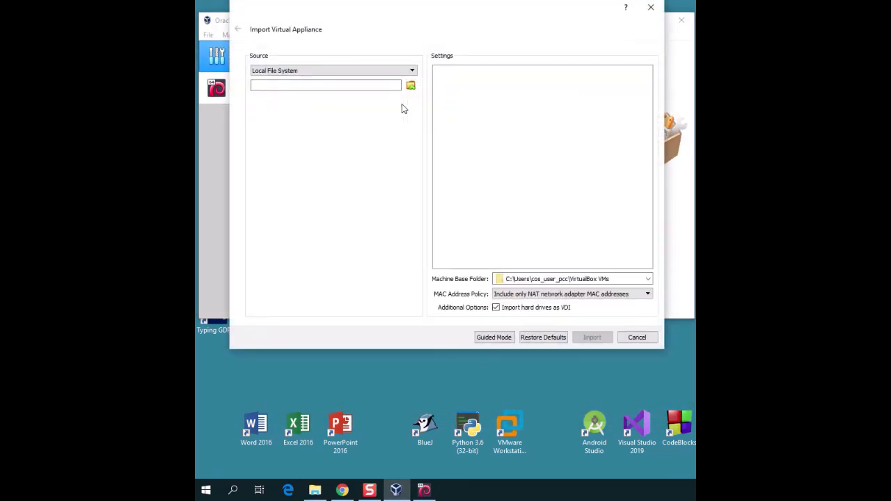
left_click(509, 337)
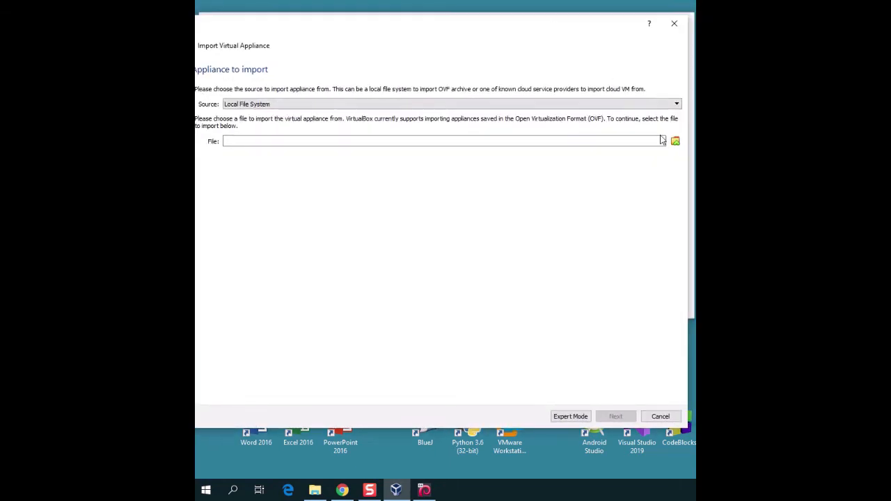
left_click(675, 142)
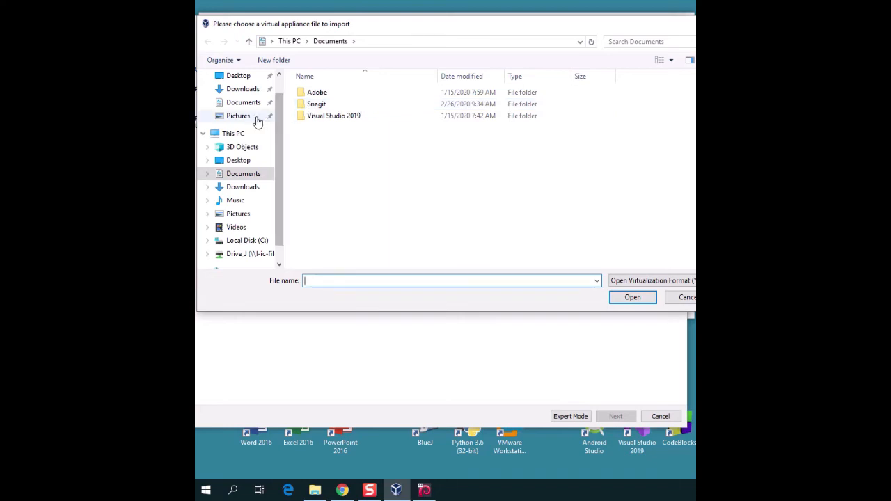
left_click(240, 186)
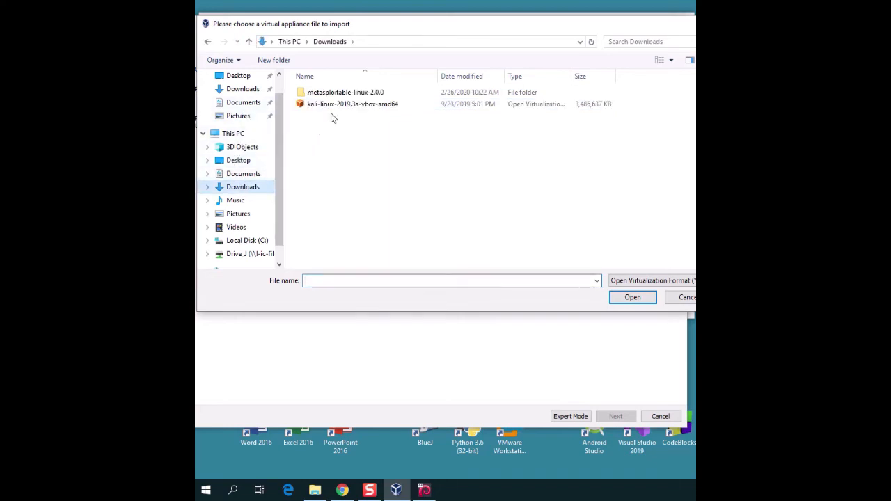
double_click(343, 98)
double_click(342, 95)
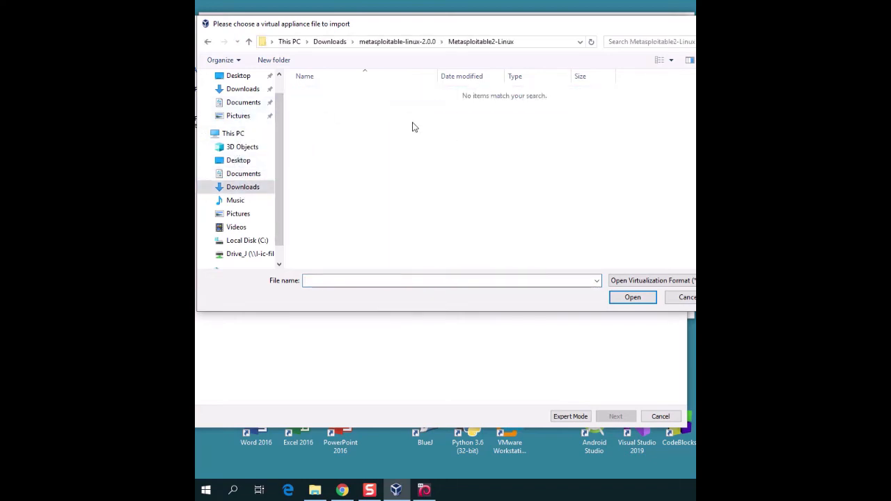
left_click(645, 281)
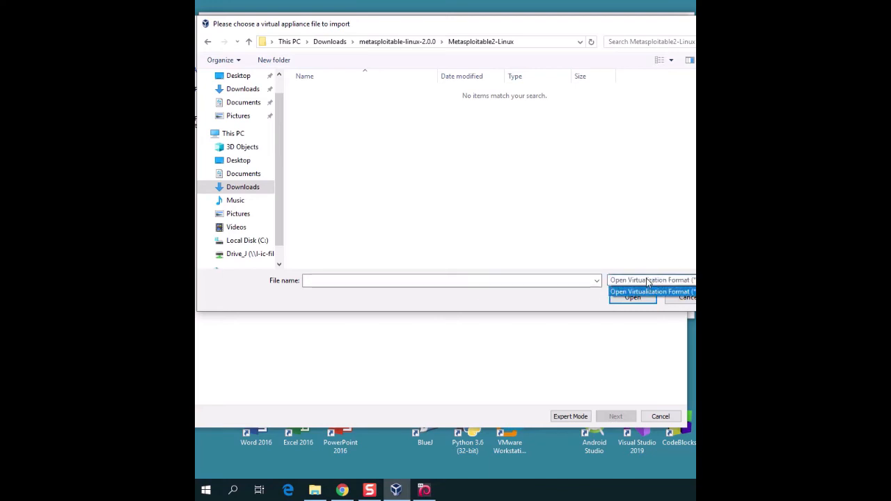
left_click(591, 27)
left_click(682, 299)
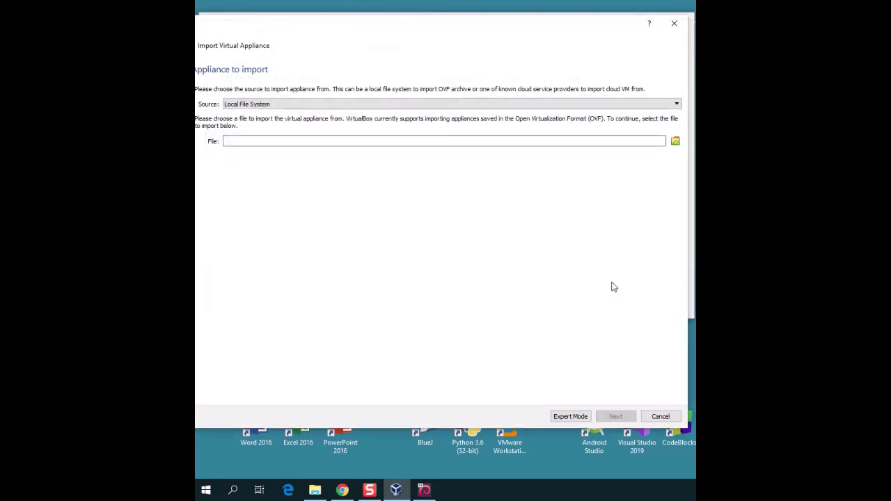
left_click(660, 416)
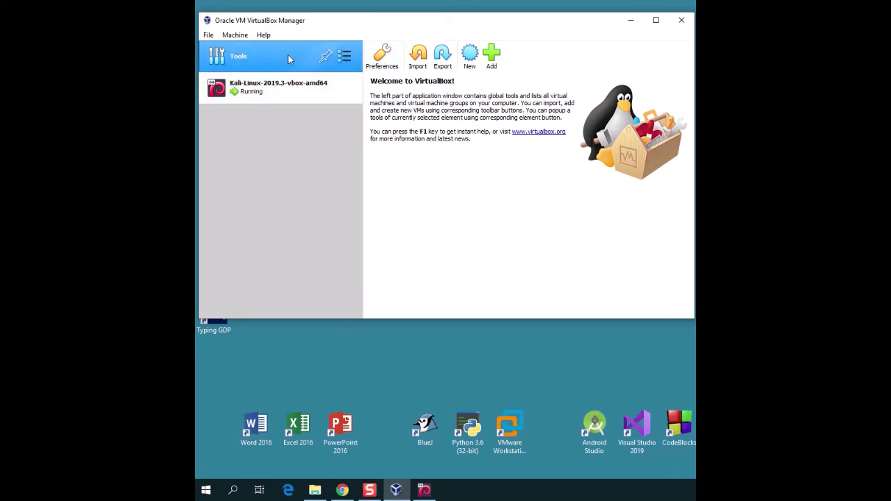
Step: Start a new VM named meta with type Linux and version Oracle (64-bit)
left_click(466, 54)
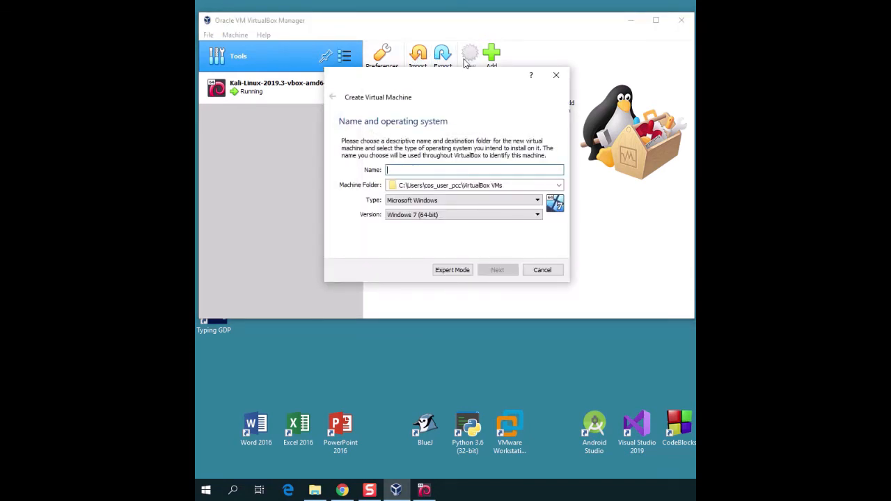
left_click(491, 201)
left_click(465, 169)
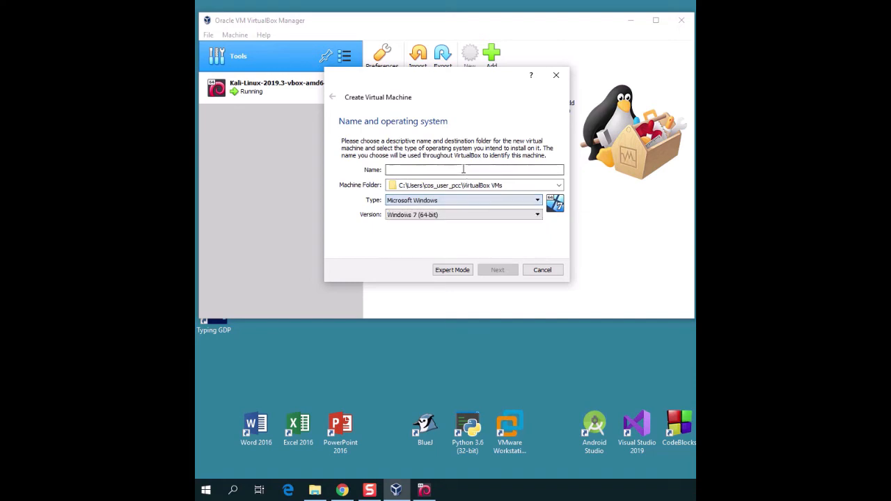
type("meta")
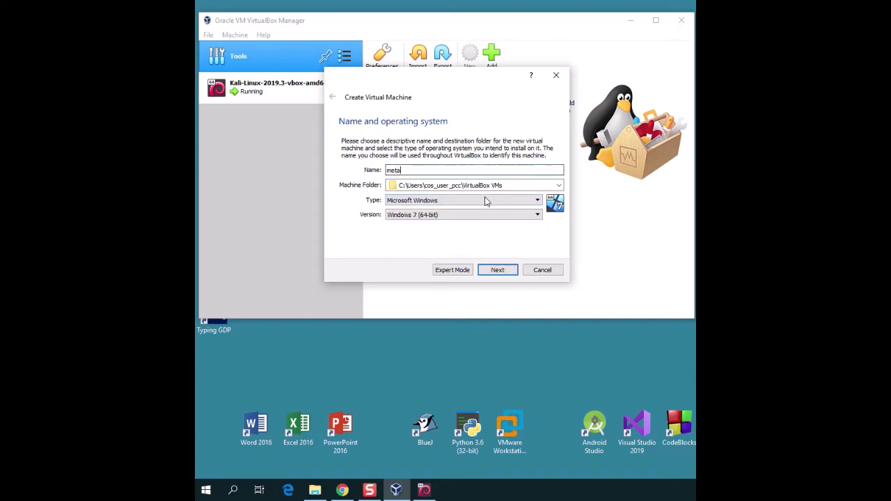
left_click(487, 200)
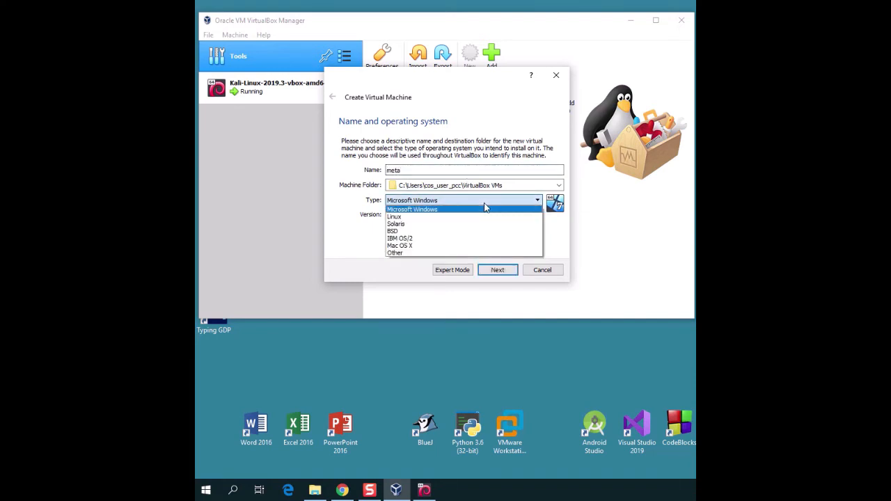
left_click(470, 221)
left_click(462, 215)
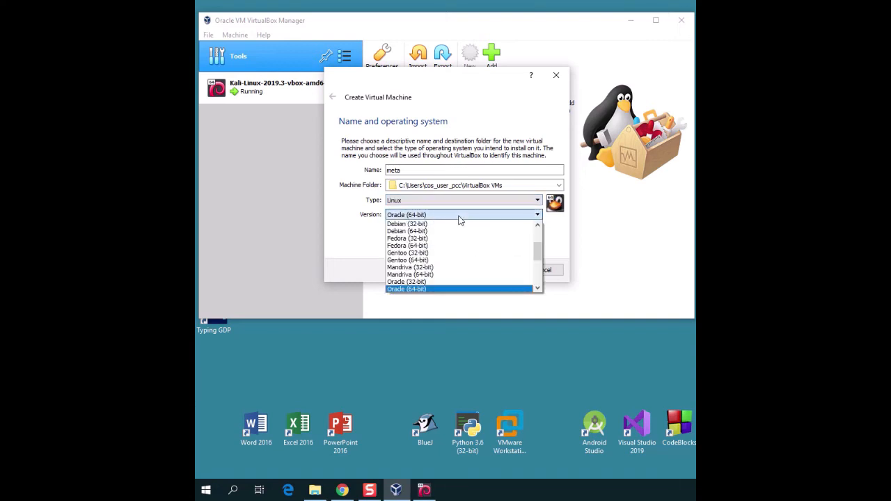
scroll(524, 267, "down", 3)
scroll(523, 267, "down", 1)
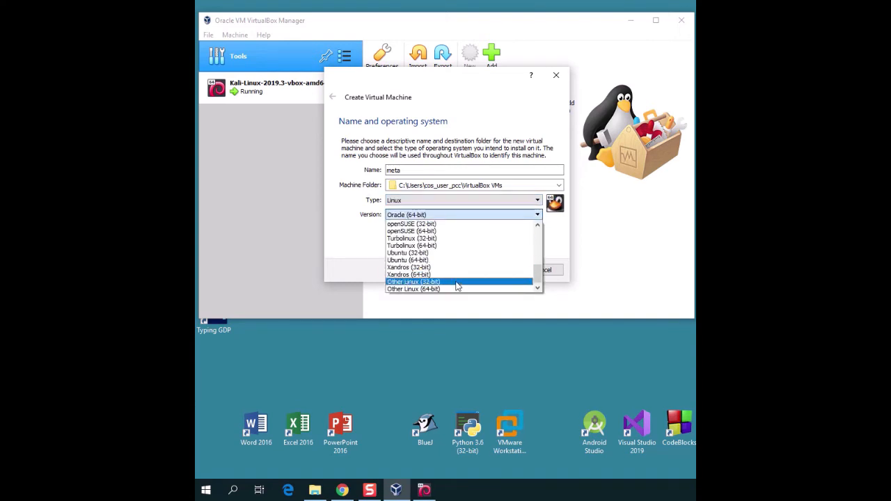
left_click(457, 282)
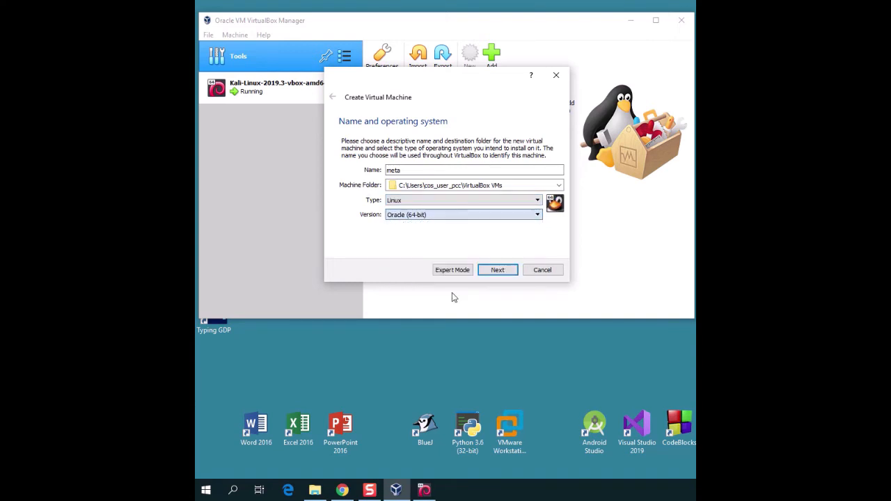
left_click(497, 271)
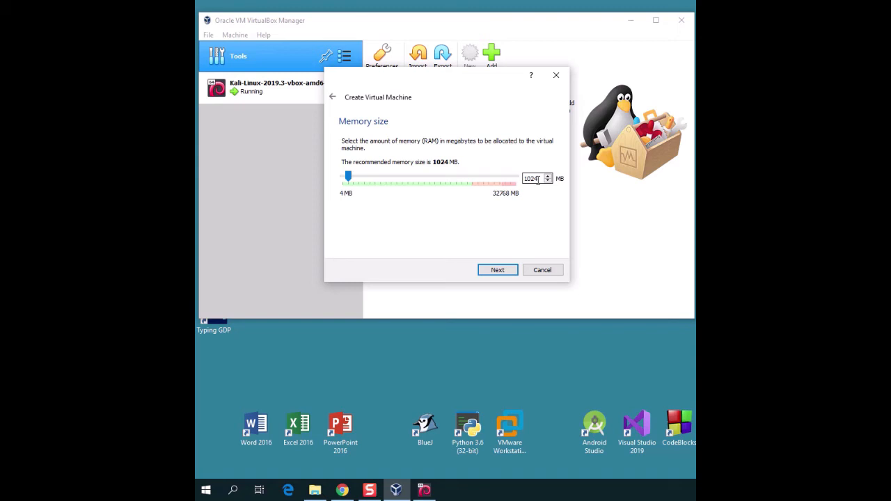
Step: Keep 1024 MB memory and choose to use an existing virtual hard disk file
left_click(497, 269)
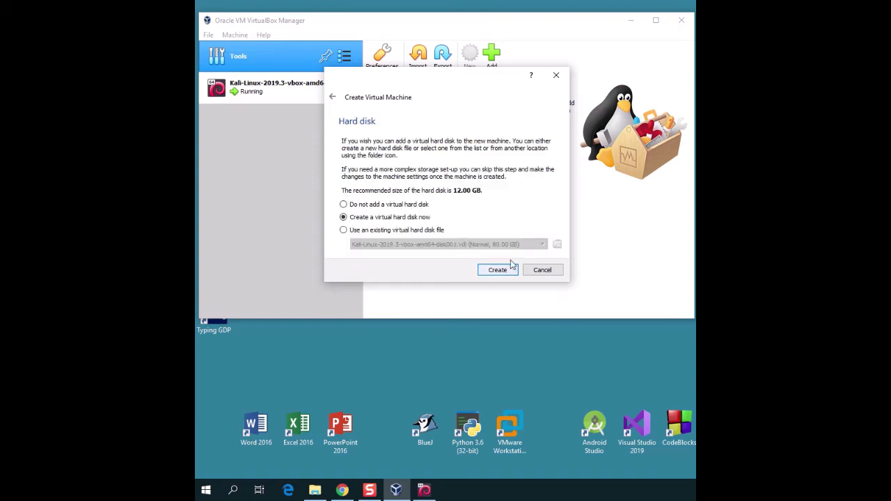
left_click(343, 231)
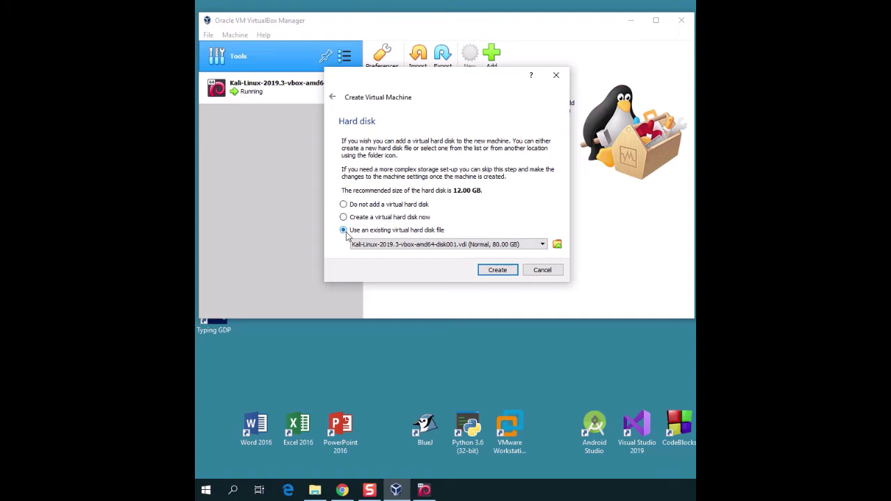
left_click(557, 244)
Step: Add Metasploitable.vmdk from the Metasploitable2-Linux folder and create the meta VM with it
left_click(284, 113)
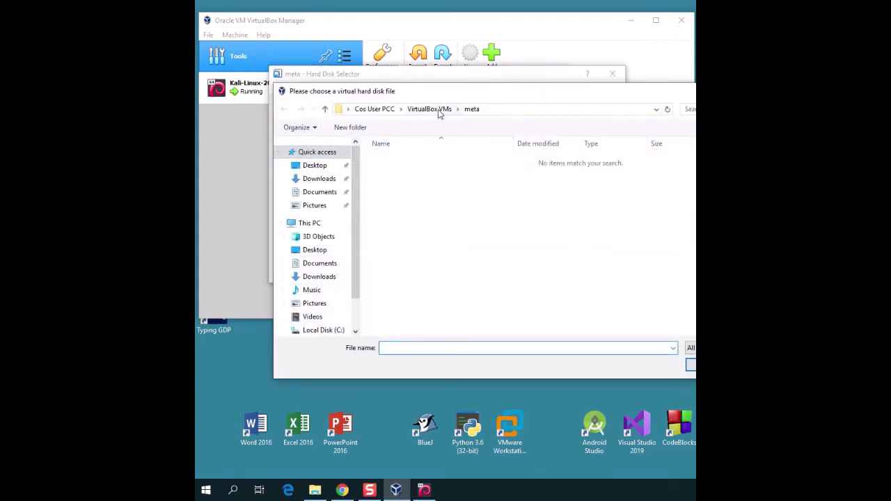
left_click(329, 180)
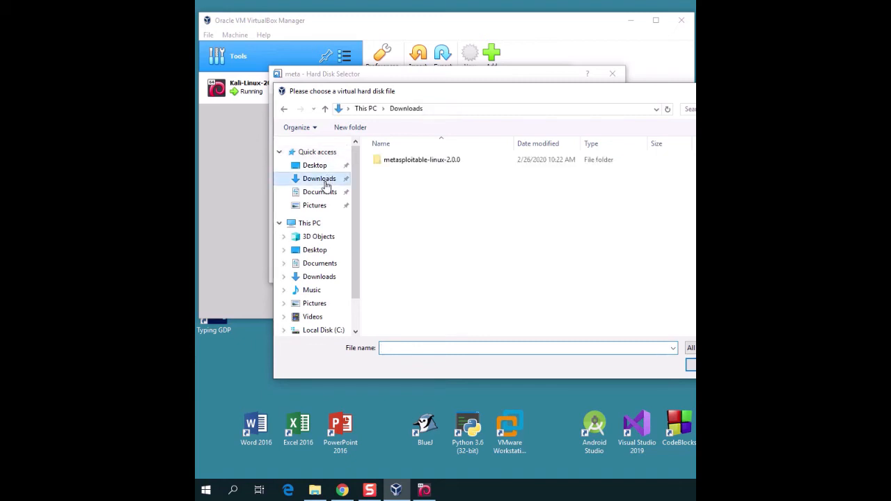
double_click(407, 160)
double_click(407, 160)
left_click(407, 162)
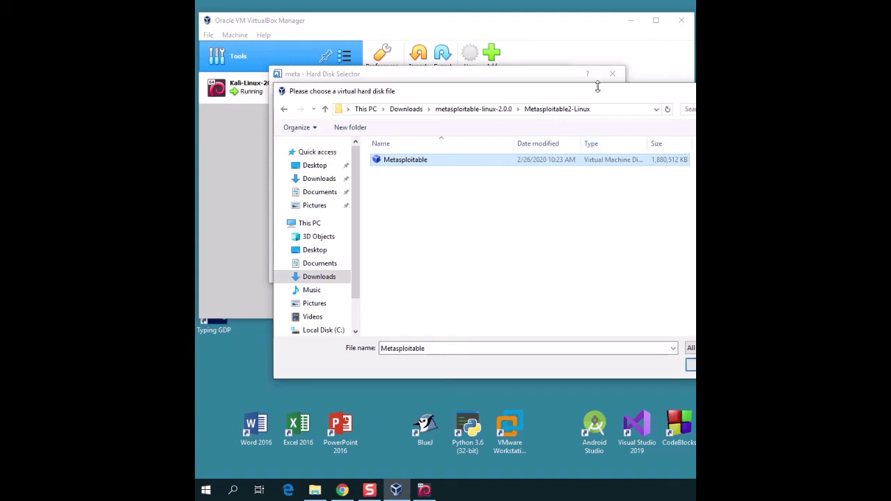
left_click_drag(594, 95, 518, 93)
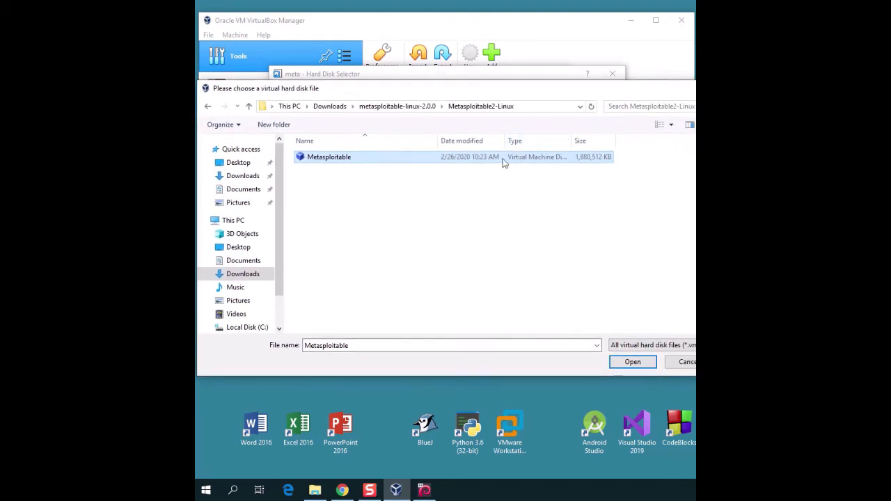
left_click(633, 361)
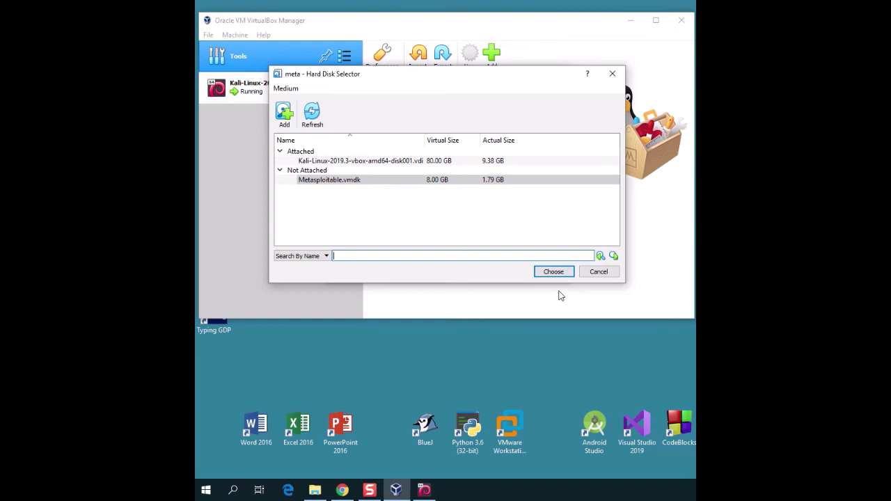
left_click(554, 273)
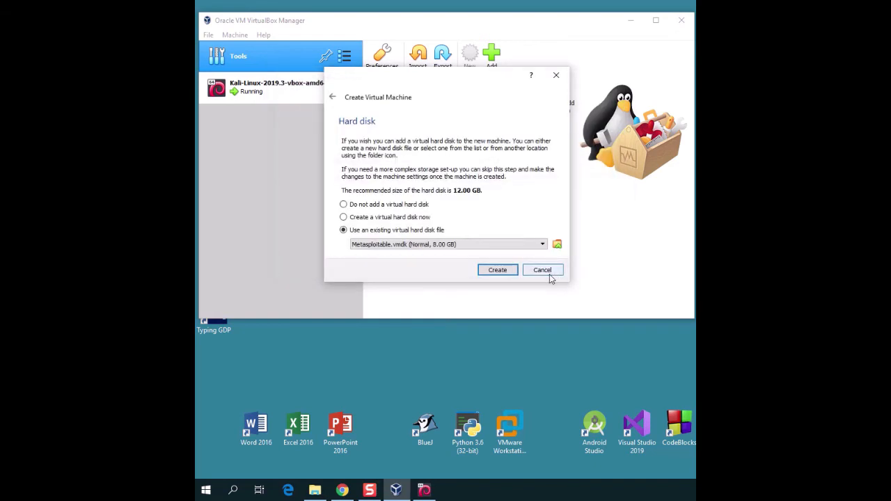
left_click(508, 272)
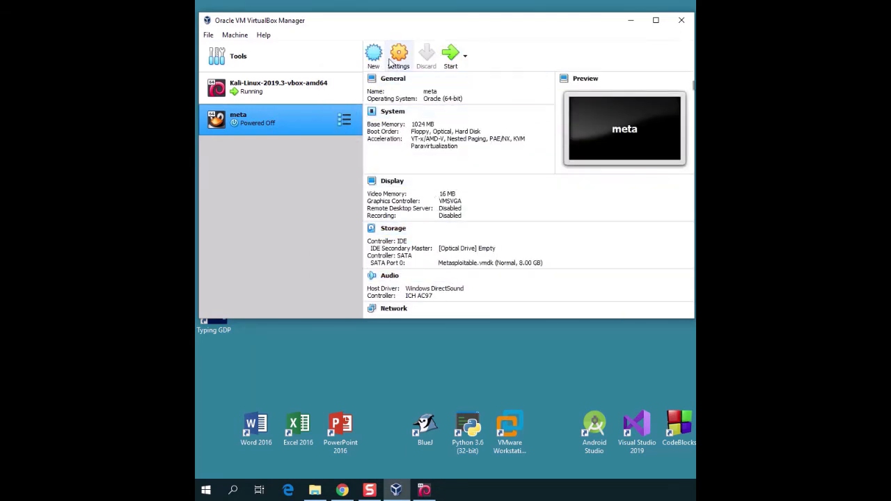
Step: Attach meta's network adapter to NAT Network (NatNetwork) and start the meta VM
left_click(399, 57)
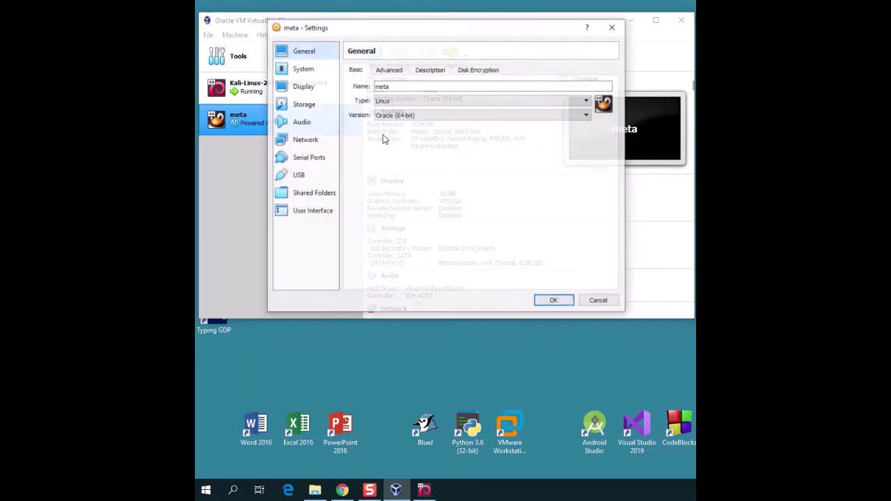
left_click(324, 142)
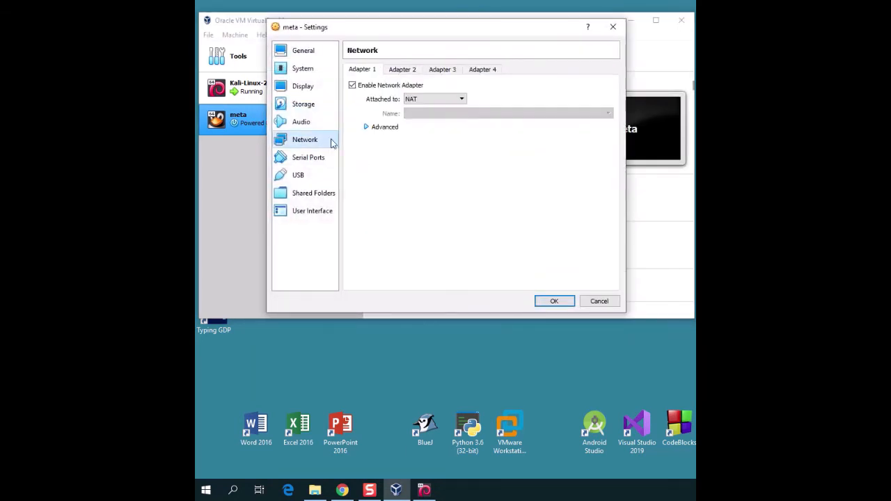
left_click(419, 102)
left_click(431, 144)
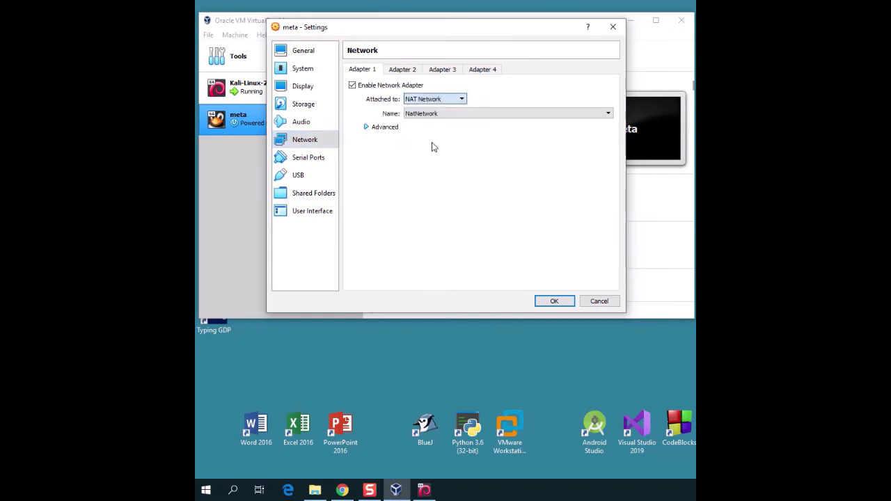
left_click(554, 302)
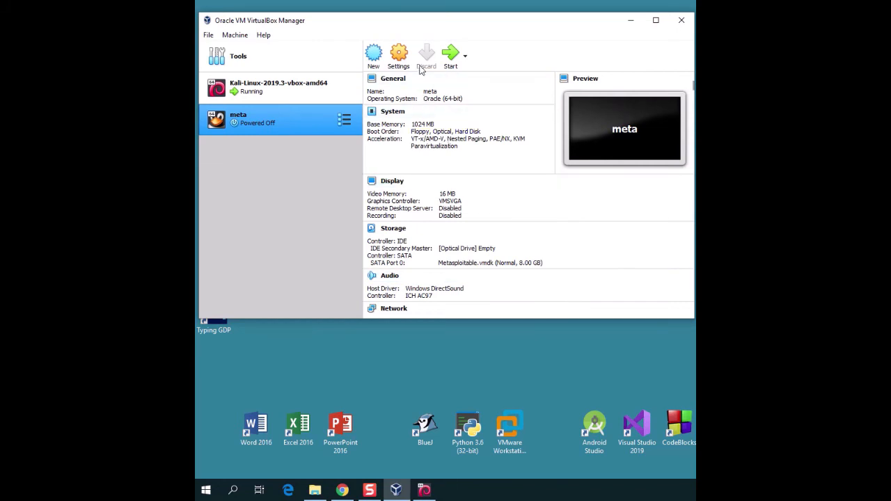
left_click(449, 56)
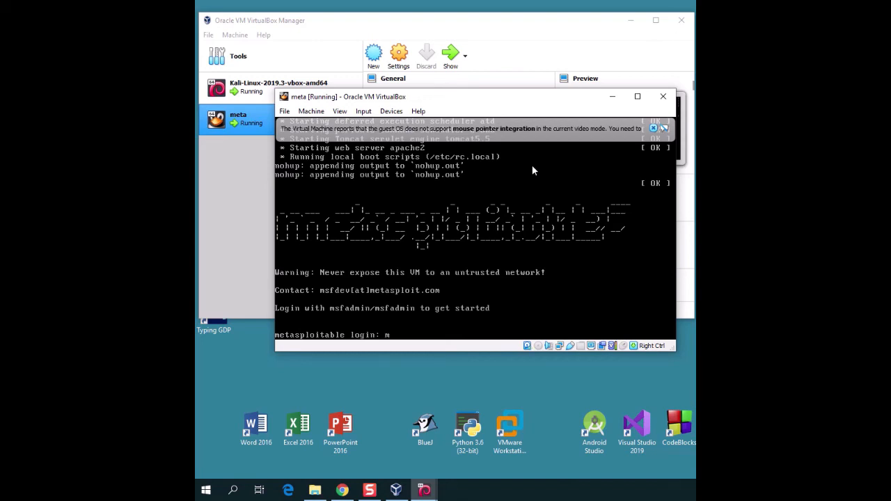
Step: Log in to Metasploitable with the default password and run ifconfig to show 10.0.2.5
key("Return")
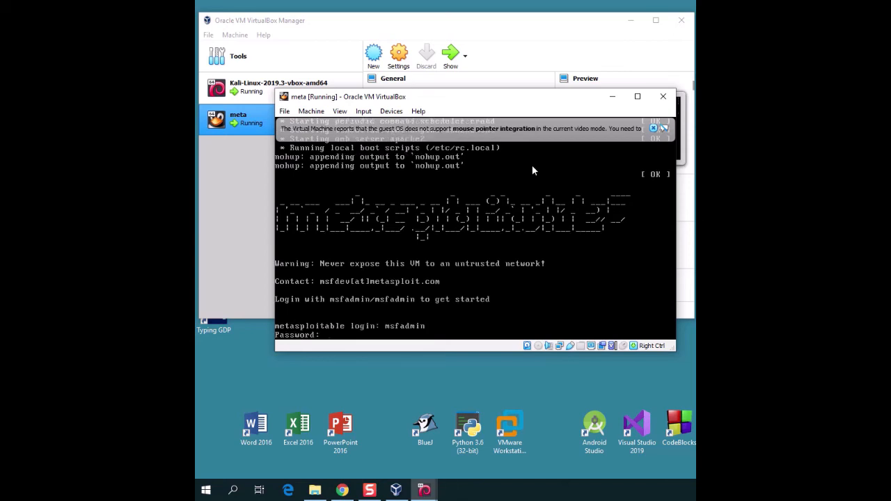
type("msfadmin")
key("Return")
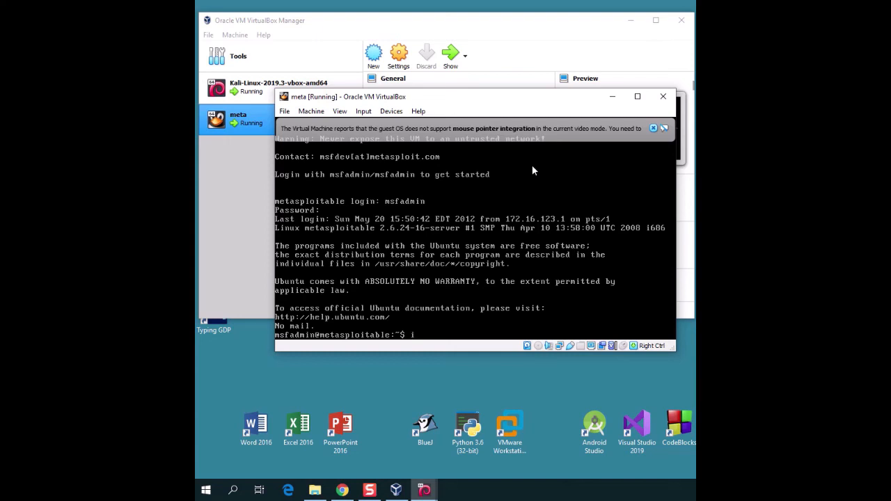
type("ifconfig")
key("Return")
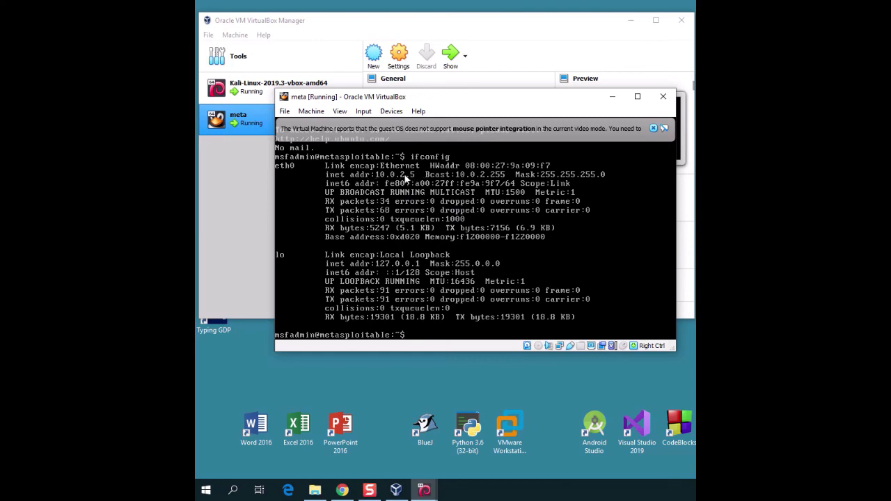
Step: Bring the Kali VM window forward and unlock its desktop as root with the account password
left_click(424, 490)
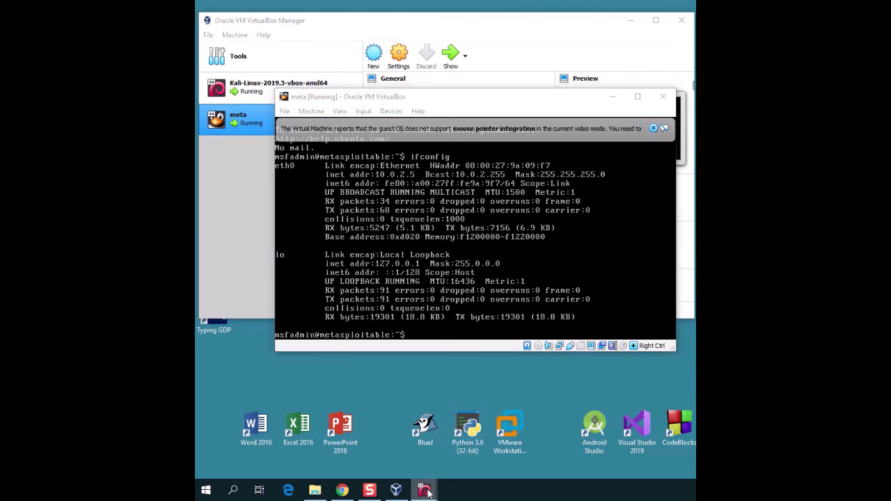
left_click(387, 448)
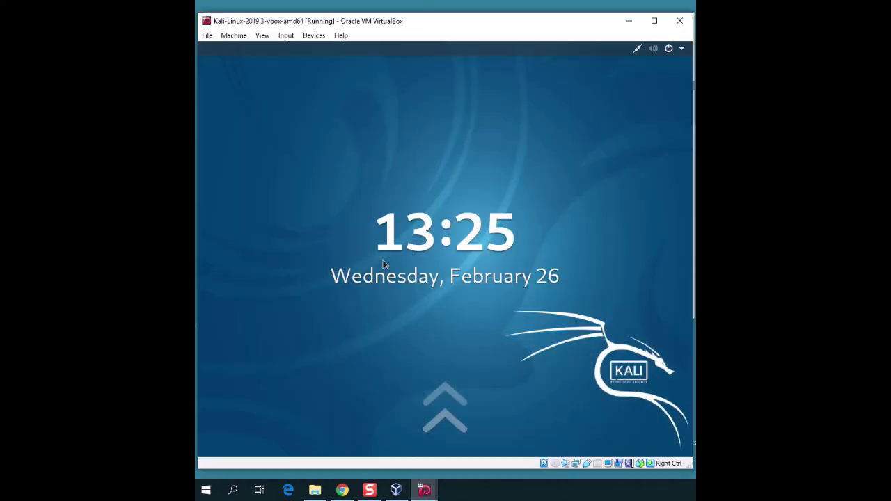
left_click(465, 148)
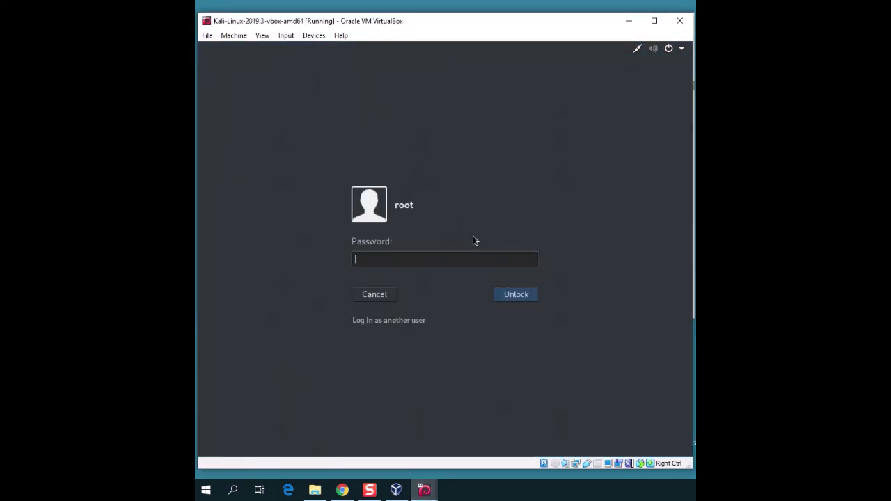
type("toor")
key("Return")
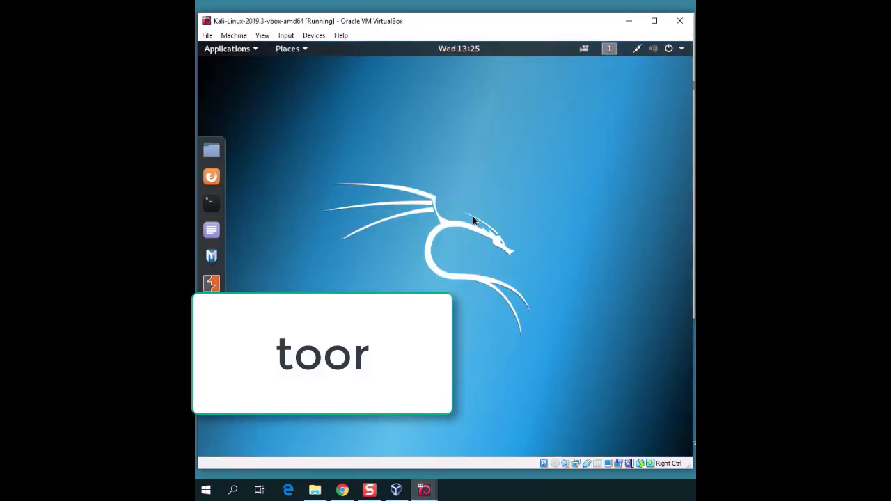
Step: In a Kali terminal, run ifconfig, then ping 10.0.2.5 and stop it after 3 of 3 replies
left_click(212, 202)
type("ifconfig")
key("Return")
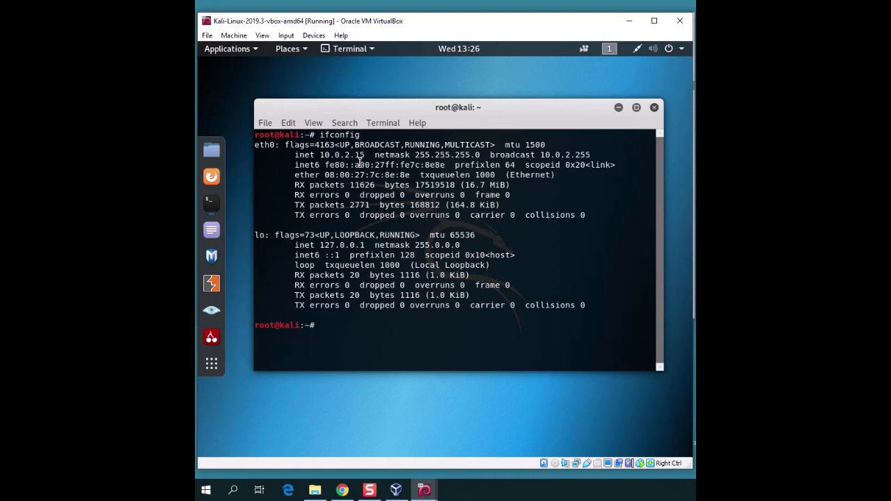
type("ping 10.0.2.5")
key("Return")
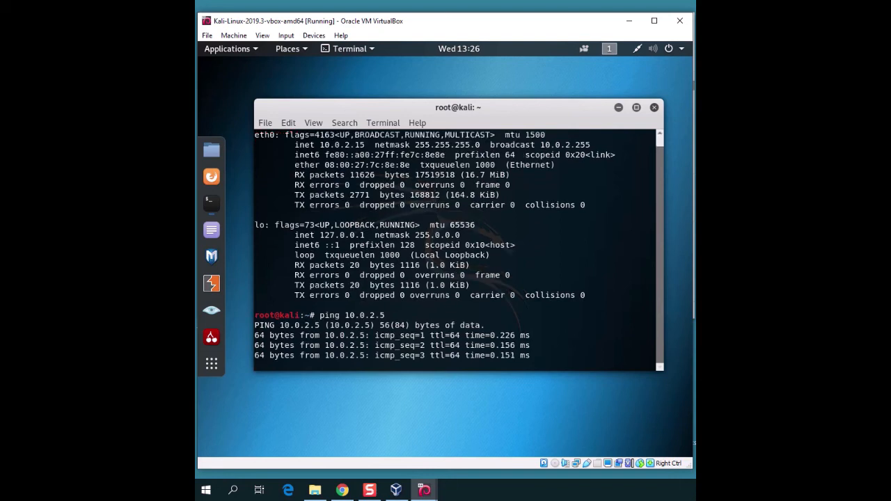
key("ctrl+c")
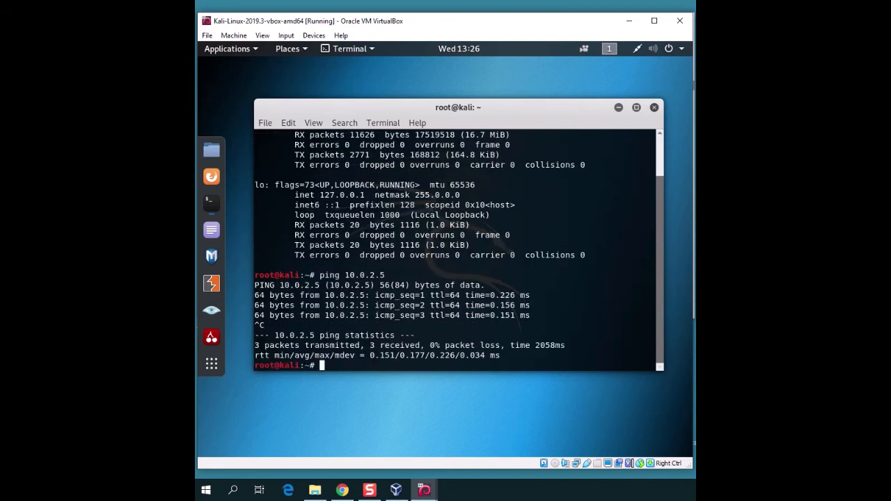
left_click(212, 177)
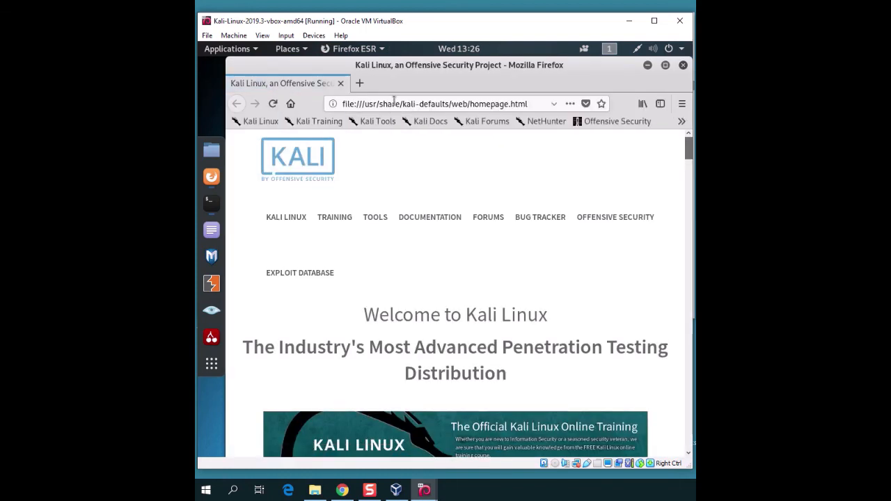
Step: Load the Metasploitable2 page at 10.0.2.5 in Firefox
left_click(394, 102)
type("10.0.2.5")
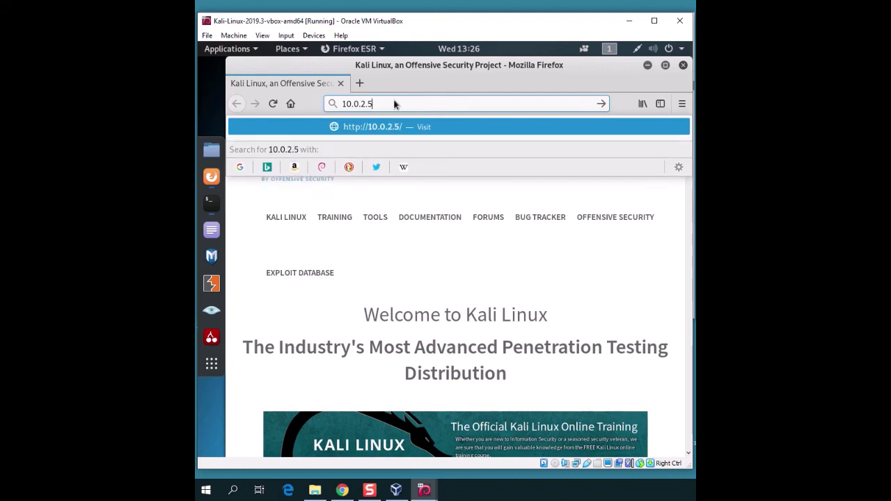
key("Return")
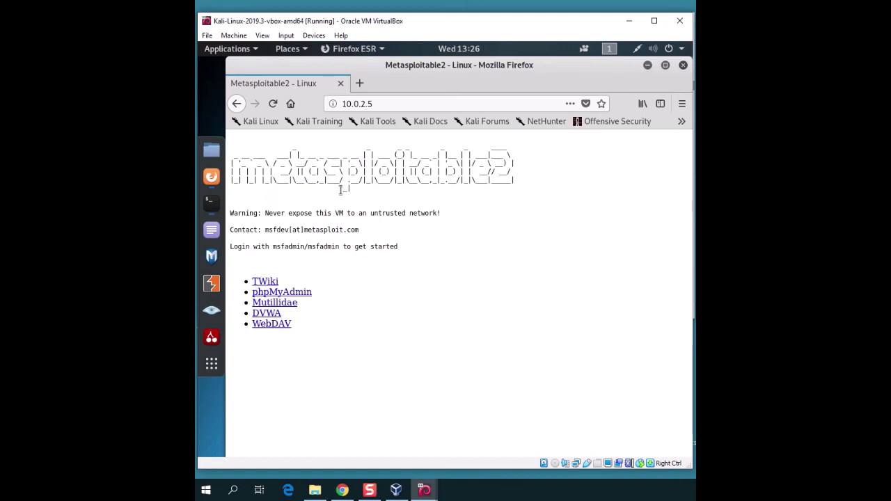
Step: View the DVWA login and TWiki welcome pages, returning to the Metasploitable2 index after each
left_click(272, 314)
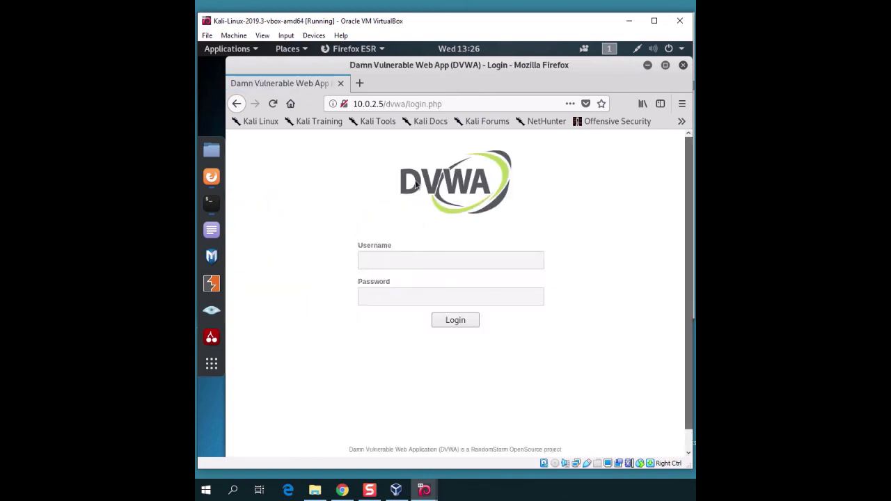
left_click(237, 103)
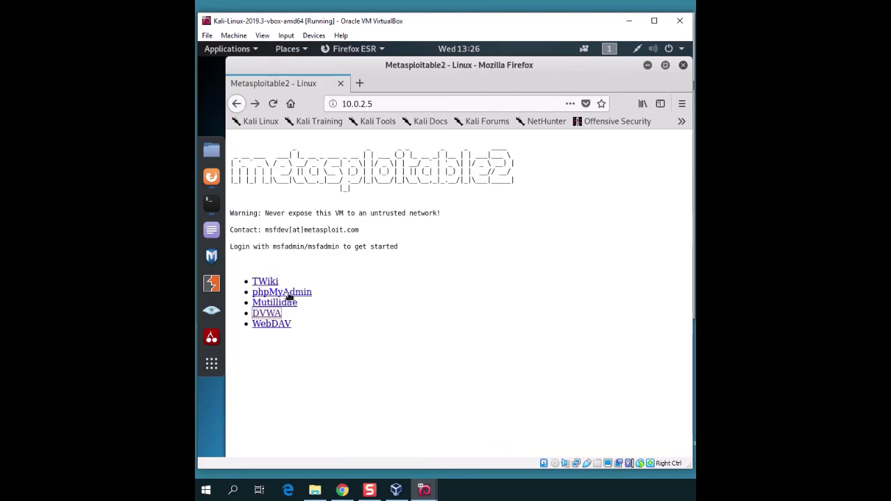
left_click(269, 283)
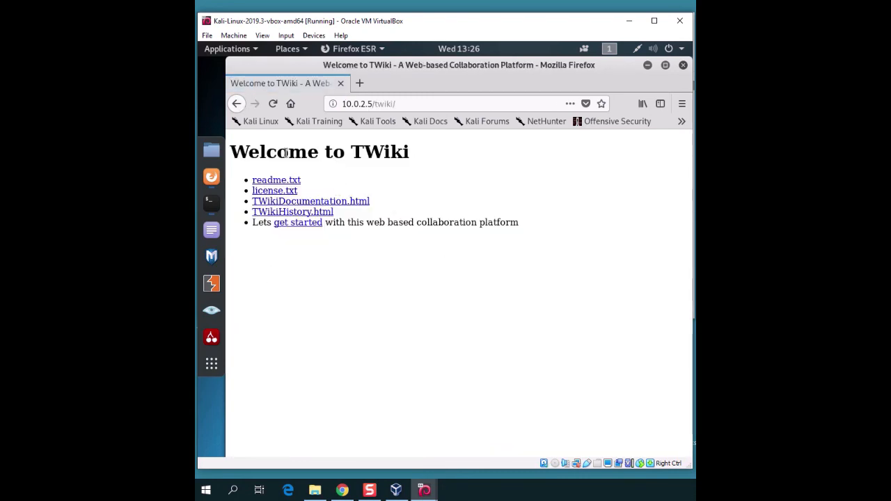
left_click(237, 104)
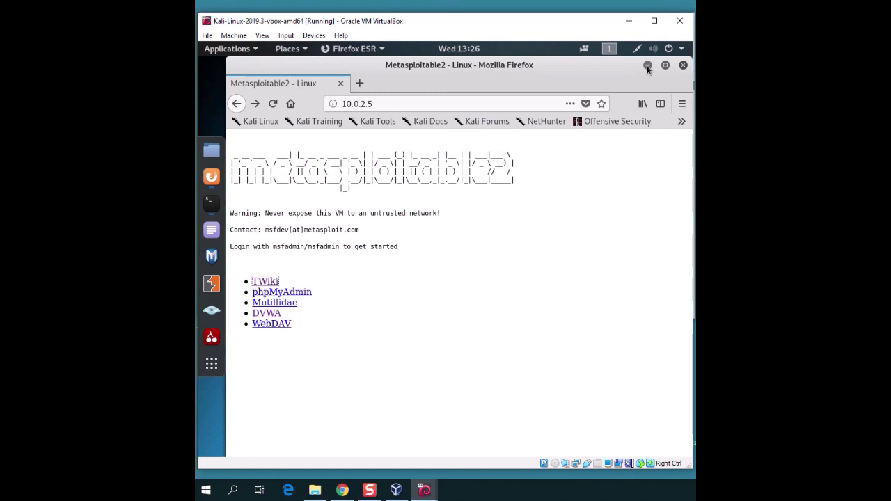
Step: Close the Kali and meta VM windows, choosing 'Save the machine state' for each
left_click(680, 24)
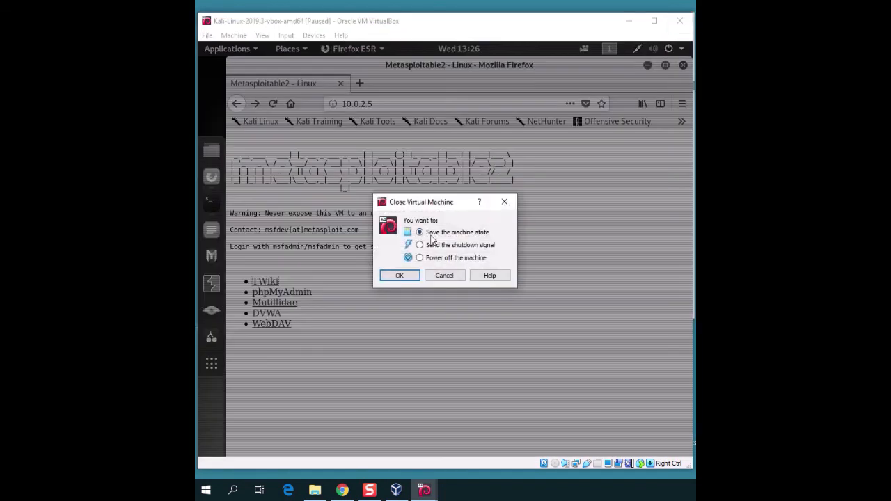
left_click(399, 276)
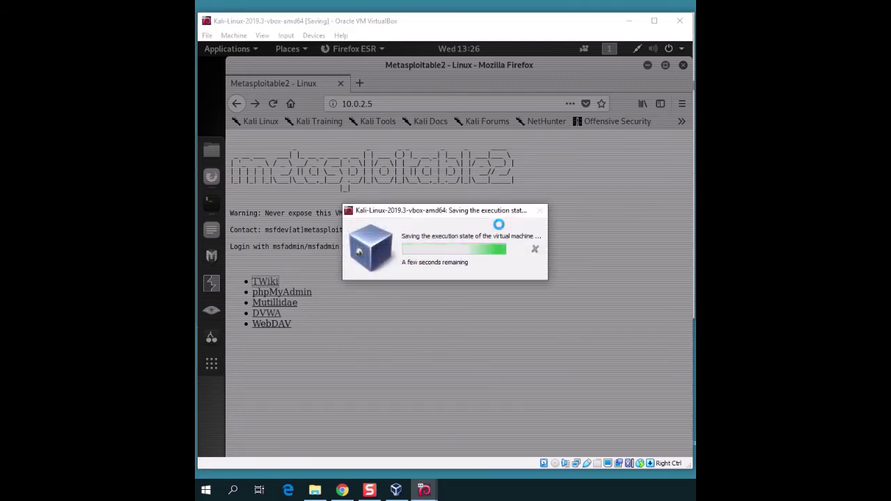
mouse_move(423, 490)
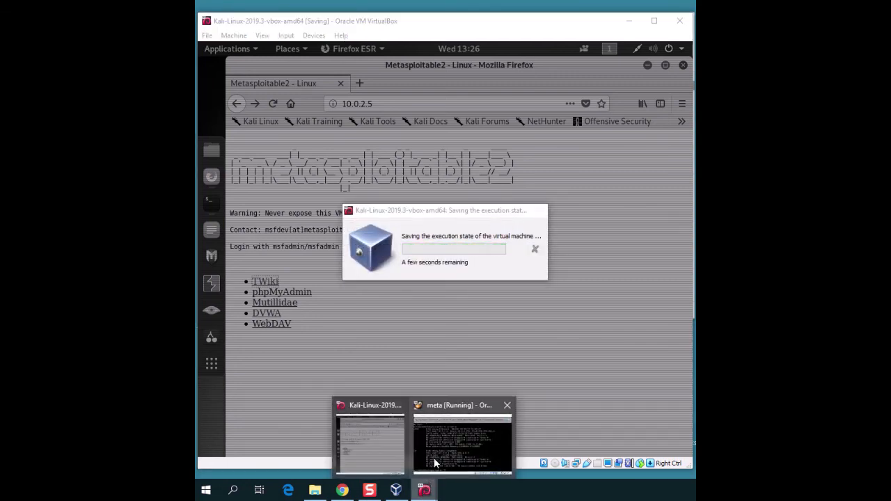
left_click(437, 460)
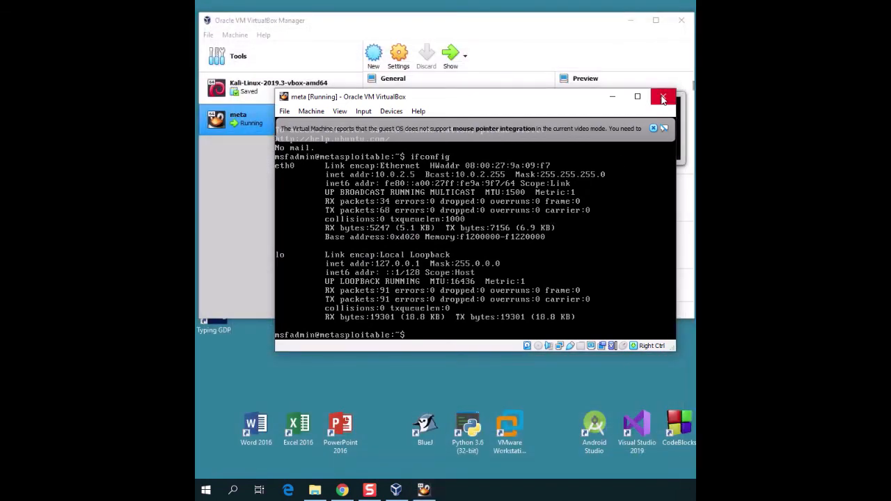
left_click(663, 99)
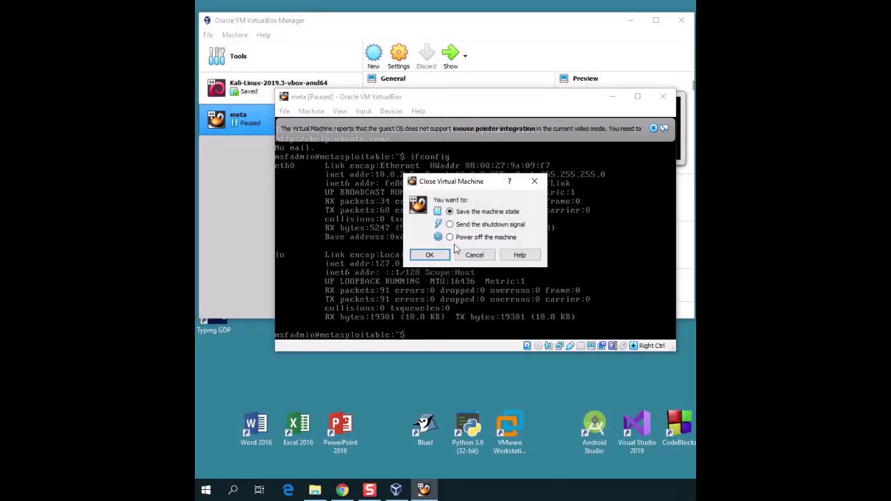
left_click(442, 256)
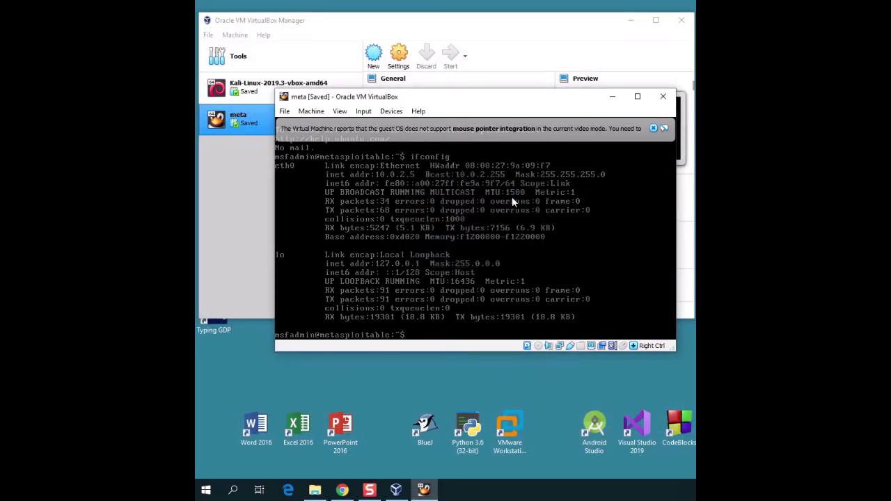